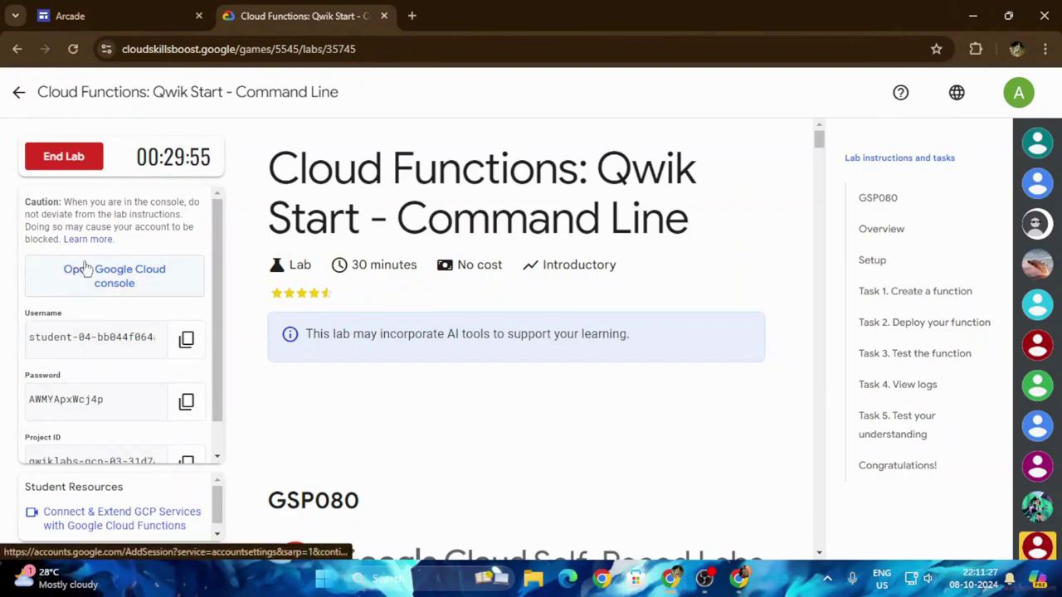
Step: Open the Google Cloud console in an incognito window and copy the lab account password
{"action": "right_click", "coordinate": [87, 270]}
{"action": "left_click", "coordinate": [132, 324]}
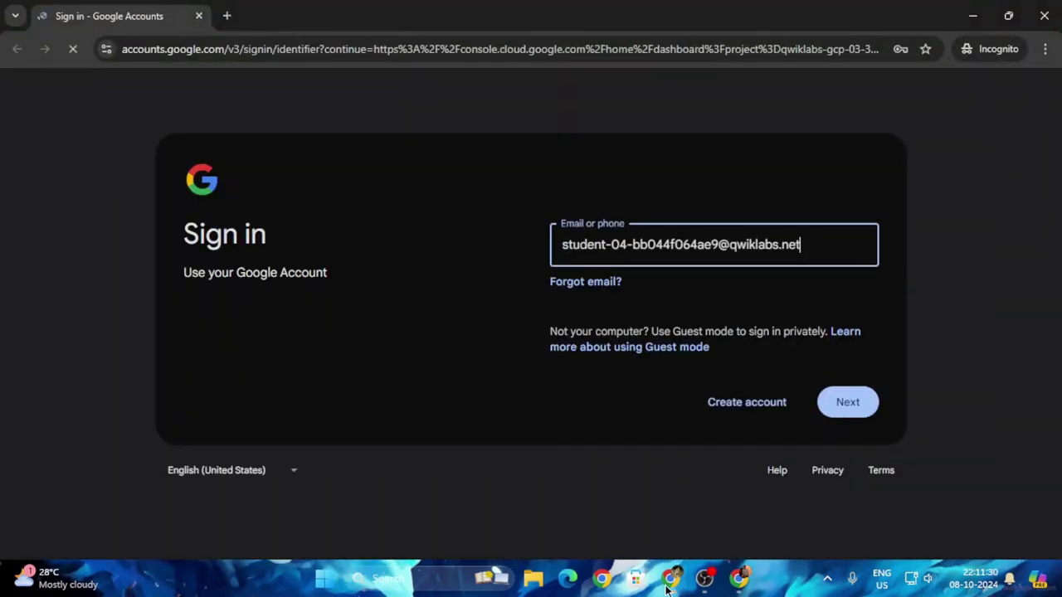
{"action": "left_click", "coordinate": [671, 579]}
{"action": "left_click", "coordinate": [610, 498]}
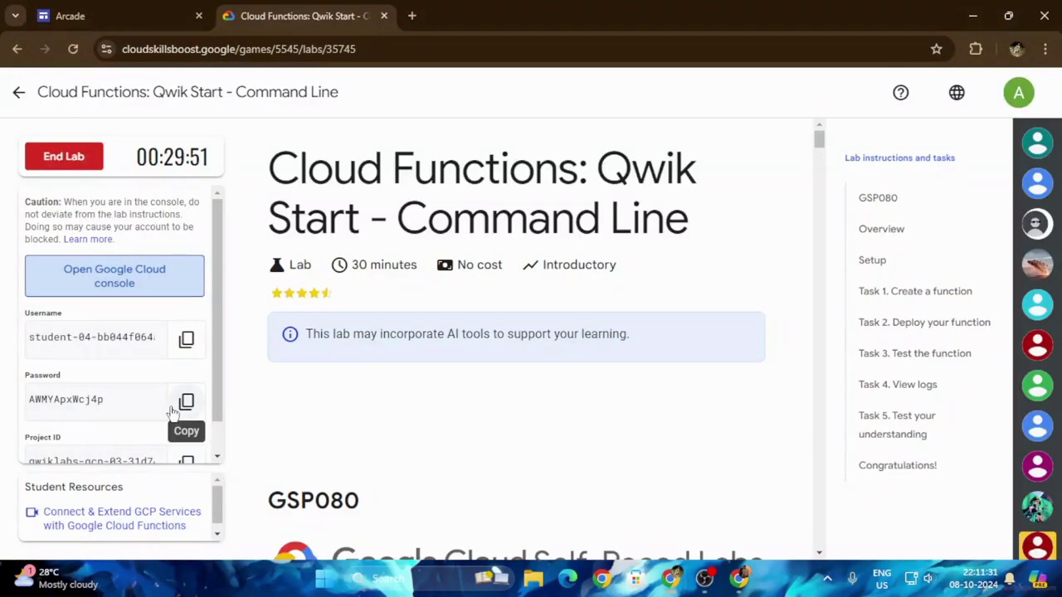
{"action": "left_click", "coordinate": [186, 401]}
{"action": "left_click", "coordinate": [723, 490]}
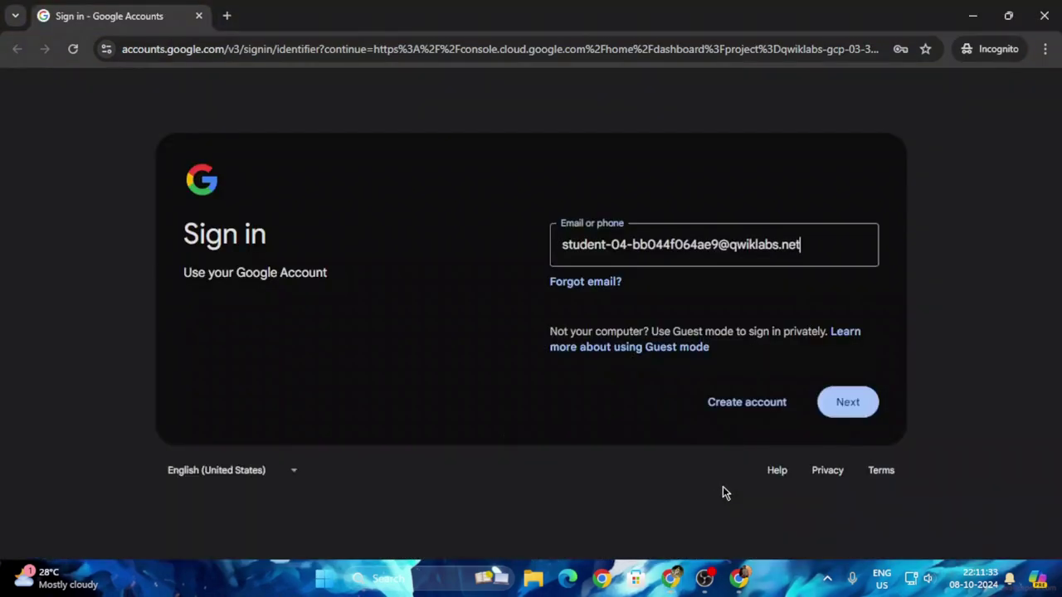
Step: Sign in with the lab account's email and password and accept the new-account notice
{"action": "left_click", "coordinate": [846, 402]}
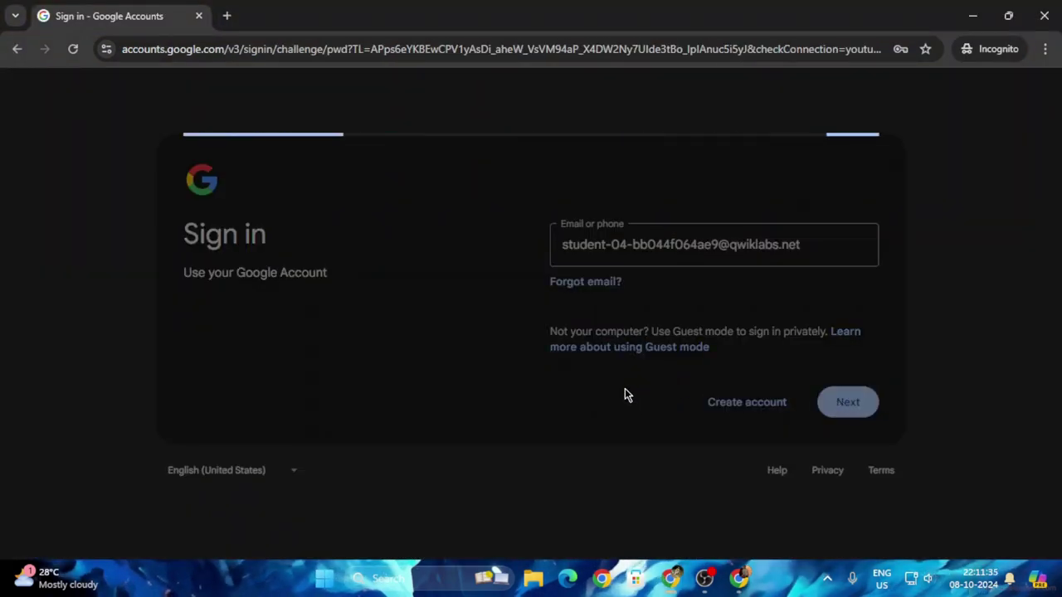
{"action": "key", "text": "ctrl+v"}
{"action": "key", "text": "Return"}
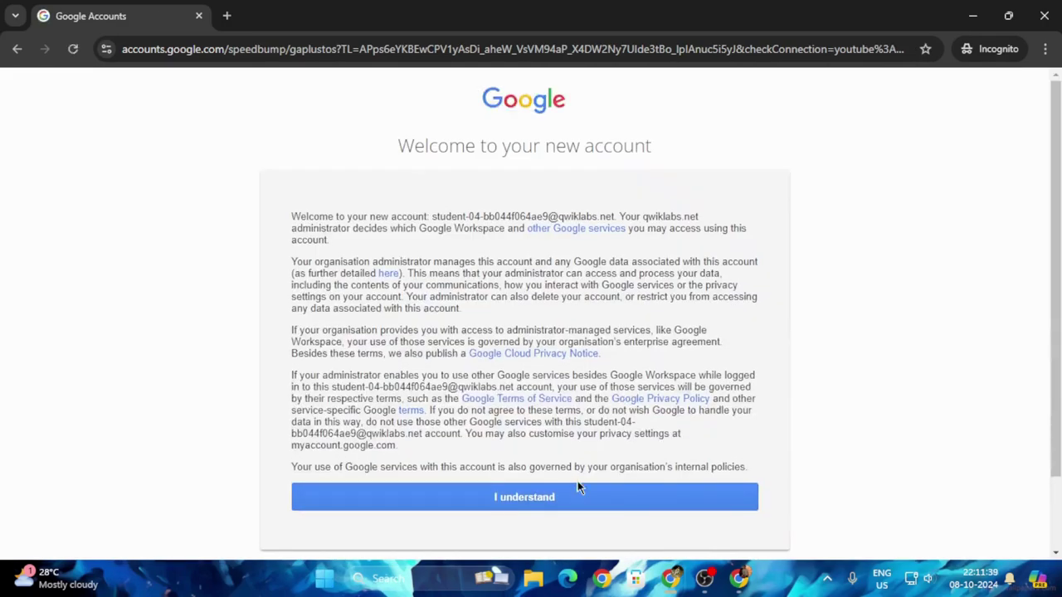
{"action": "left_click", "coordinate": [579, 495]}
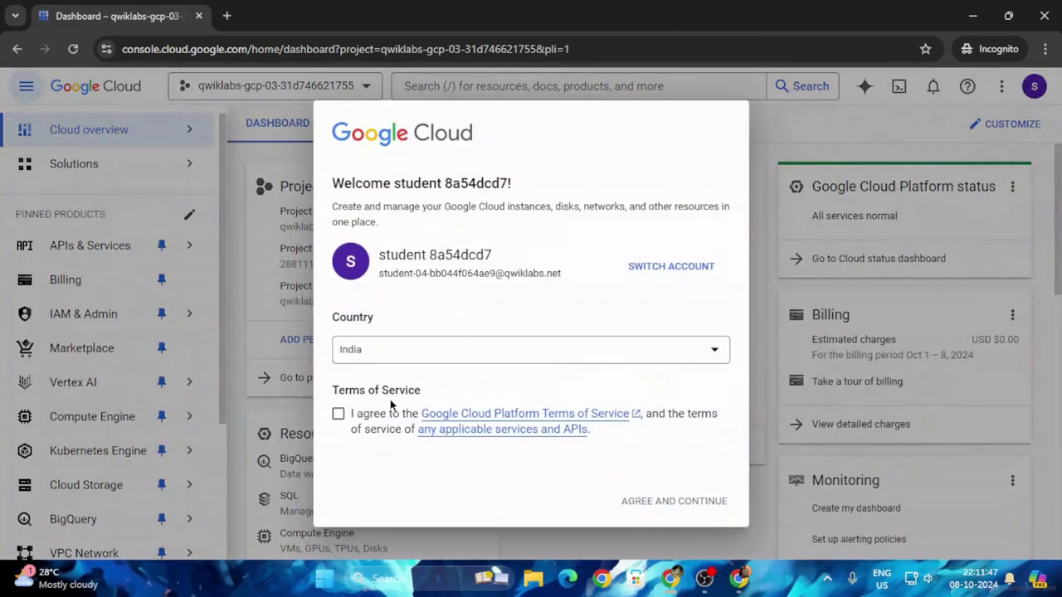
Step: Agree to the Cloud Terms of Service and activate Cloud Shell
{"action": "left_click", "coordinate": [337, 414]}
{"action": "left_click", "coordinate": [652, 503]}
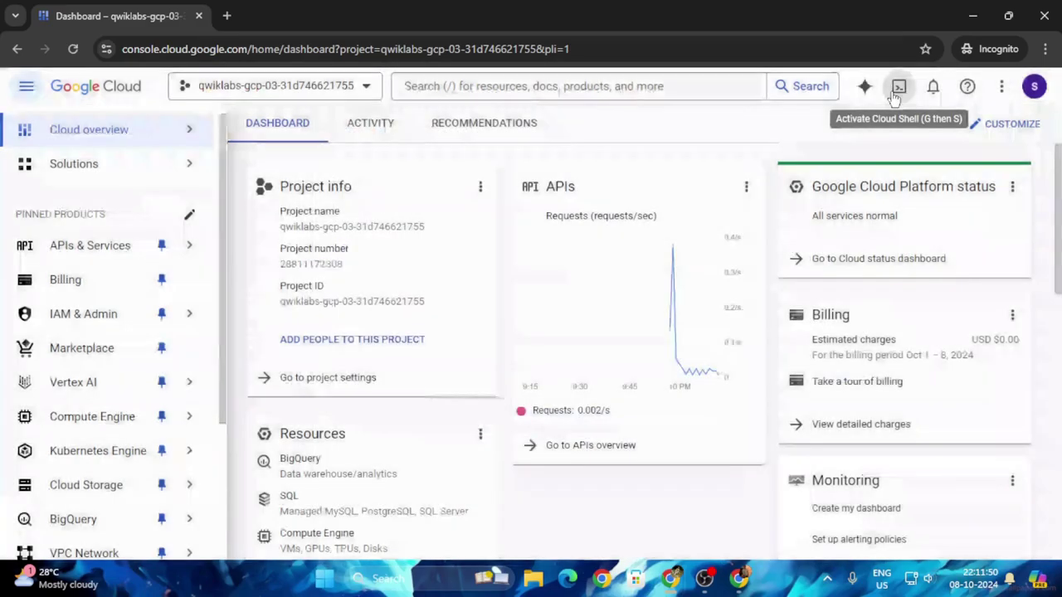
{"action": "left_click", "coordinate": [899, 86]}
{"action": "mouse_move", "coordinate": [671, 578]}
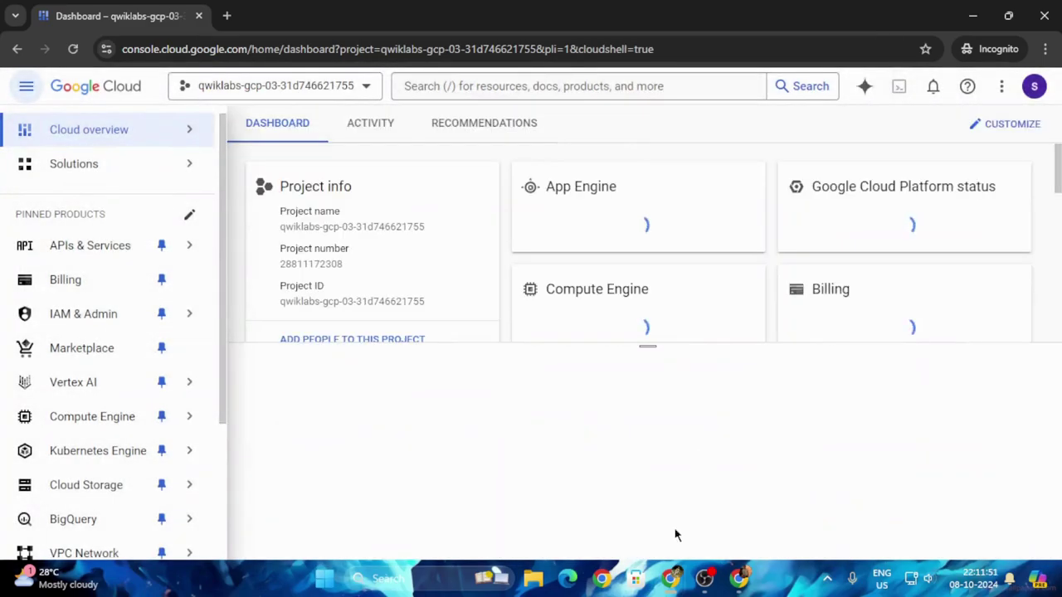
Step: Copy the gcloud auth list command from the lab instructions
{"action": "left_click", "coordinate": [660, 506]}
{"action": "scroll", "coordinate": [614, 440], "scroll_direction": "down", "scroll_amount": 5}
{"action": "scroll", "coordinate": [606, 445], "scroll_direction": "down", "scroll_amount": 5}
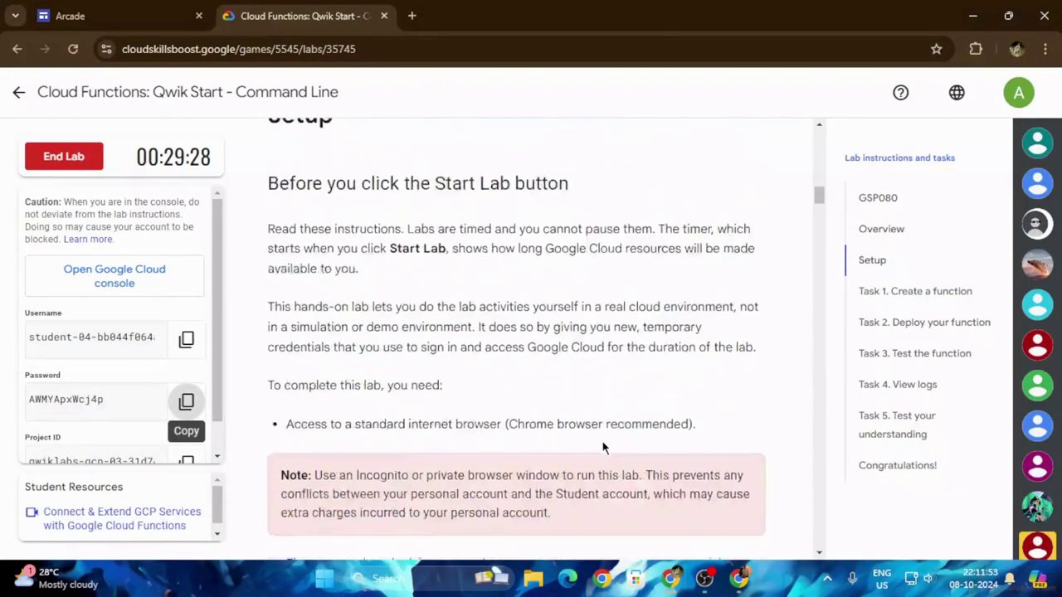
{"action": "scroll", "coordinate": [597, 452], "scroll_direction": "down", "scroll_amount": 5}
{"action": "scroll", "coordinate": [592, 458], "scroll_direction": "down", "scroll_amount": 5}
{"action": "scroll", "coordinate": [630, 398], "scroll_direction": "down", "scroll_amount": 5}
{"action": "scroll", "coordinate": [680, 290], "scroll_direction": "down", "scroll_amount": 5}
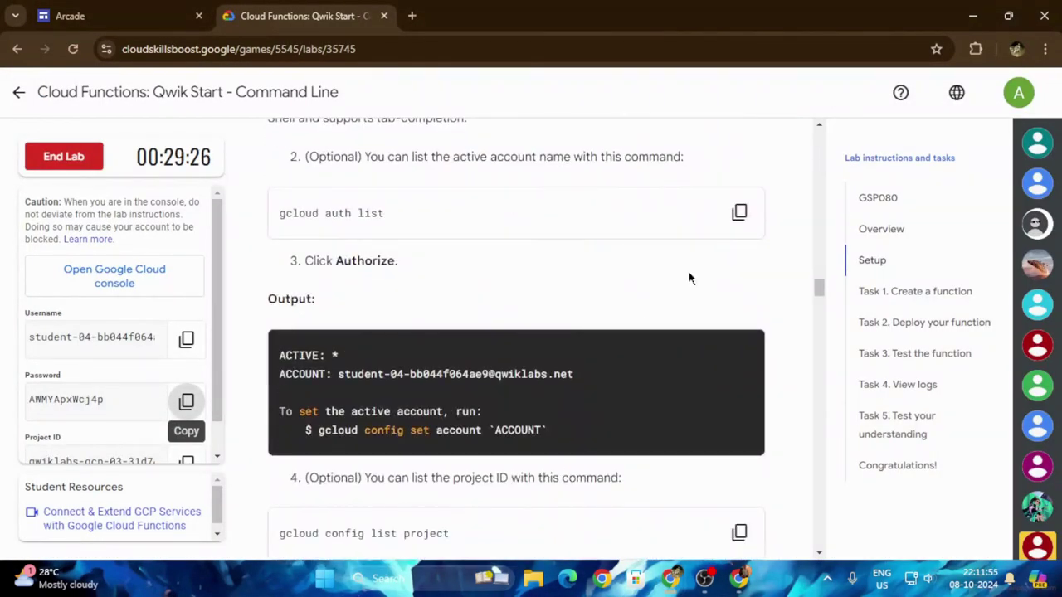
{"action": "left_click", "coordinate": [740, 213]}
{"action": "mouse_move", "coordinate": [738, 579]}
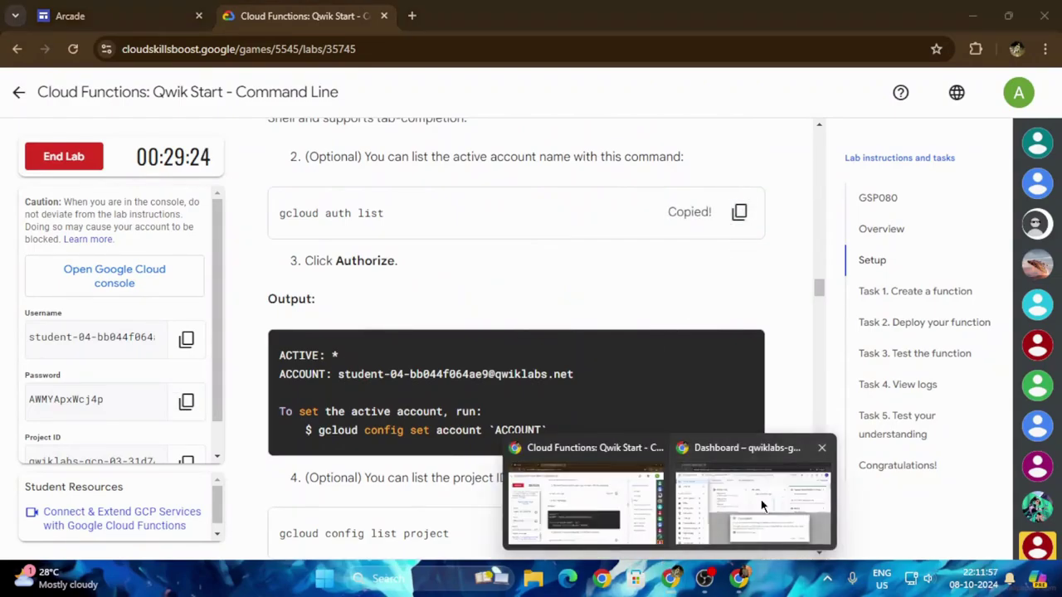
Step: Continue into the Cloud Shell terminal and drag it up to fill the page
{"action": "left_click", "coordinate": [764, 498]}
{"action": "left_click", "coordinate": [853, 518]}
{"action": "left_click_drag", "start_coordinate": [647, 347], "coordinate": [648, 112]}
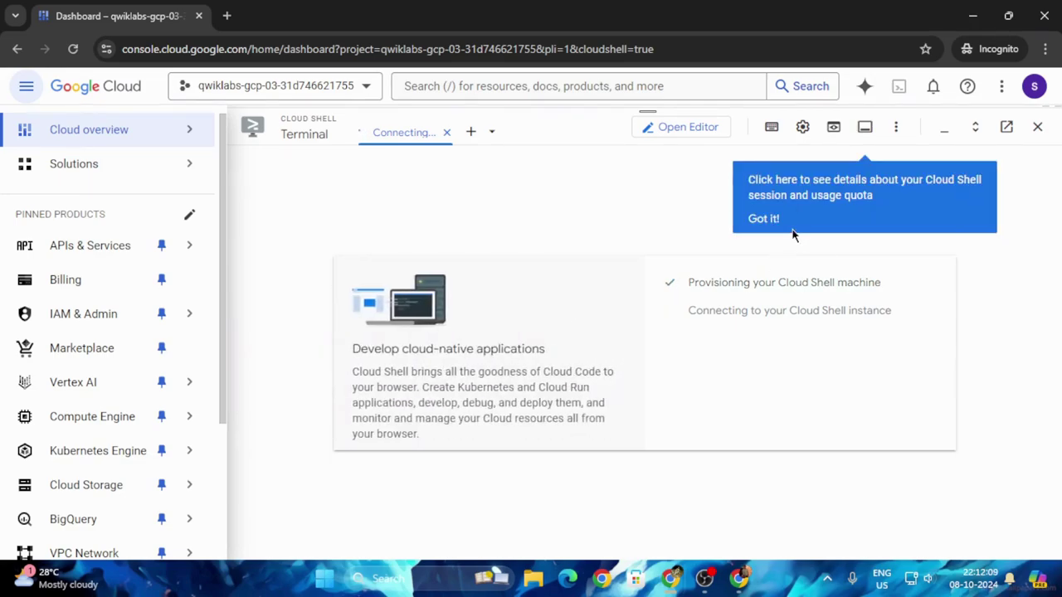
Step: Dismiss the session tip and run gcloud auth list in Cloud Shell
{"action": "left_click", "coordinate": [774, 223]}
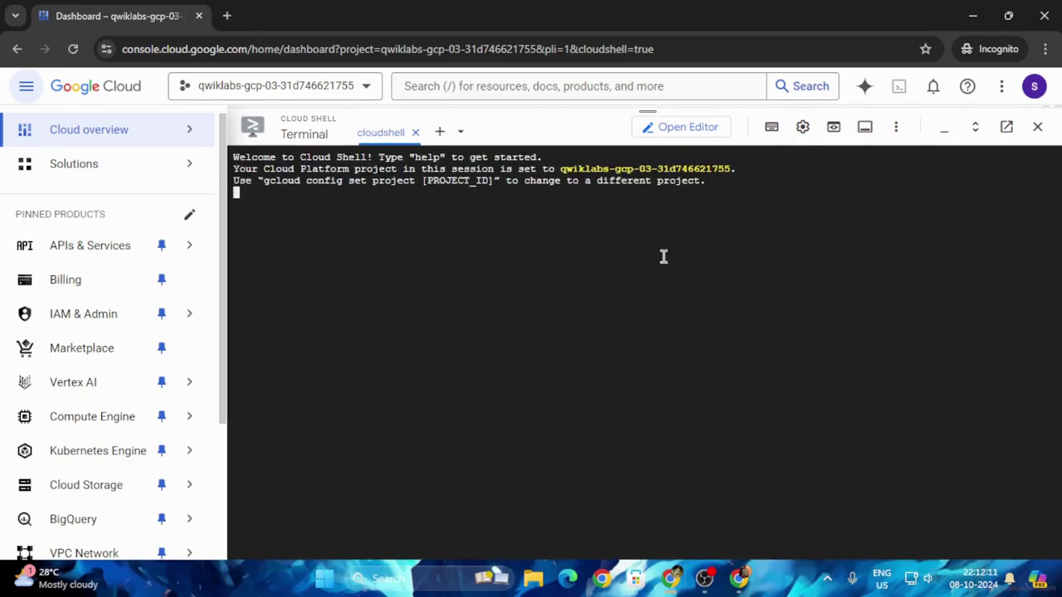
{"action": "key", "text": "ctrl+v"}
{"action": "key", "text": "Return"}
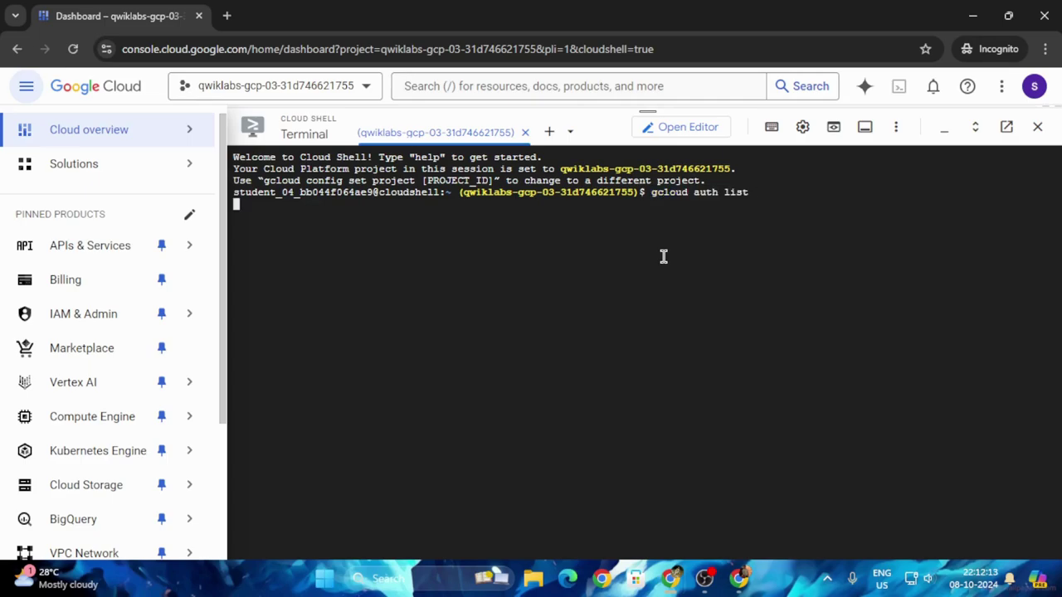
Step: Authorize Cloud Shell and run gcloud config list project to show the lab project
{"action": "left_click", "coordinate": [631, 494]}
{"action": "scroll", "coordinate": [574, 399], "scroll_direction": "down", "scroll_amount": 1}
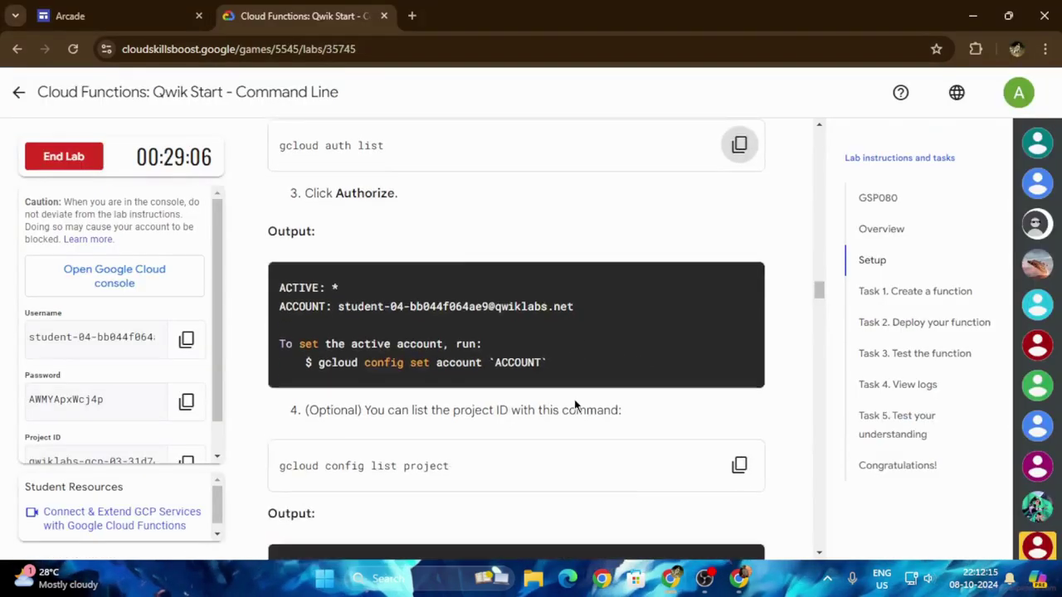
{"action": "scroll", "coordinate": [754, 285], "scroll_direction": "down", "scroll_amount": 3}
{"action": "left_click", "coordinate": [739, 222]}
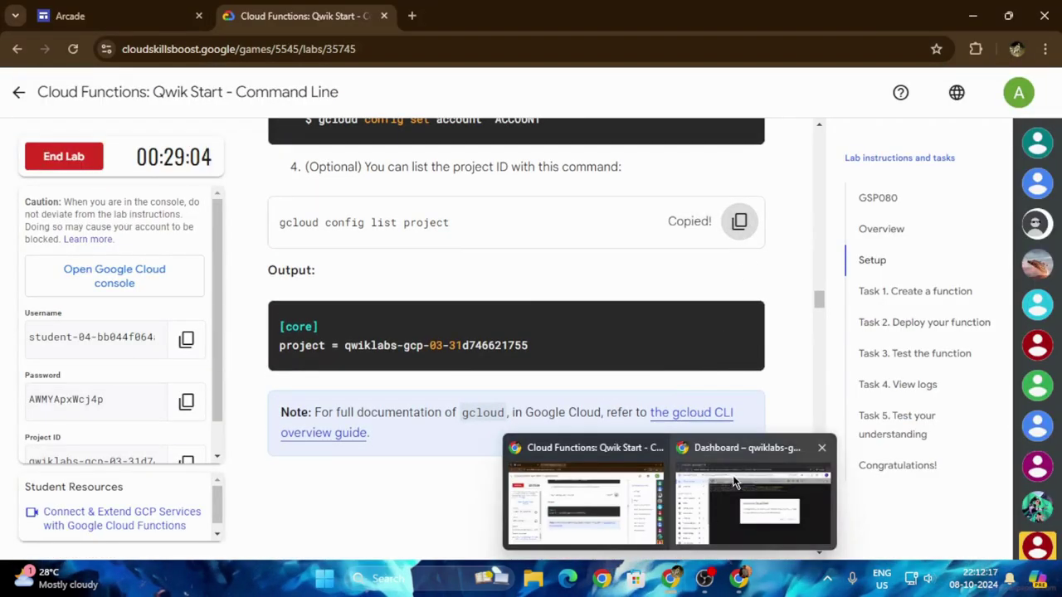
{"action": "left_click", "coordinate": [751, 502]}
{"action": "left_click", "coordinate": [807, 390]}
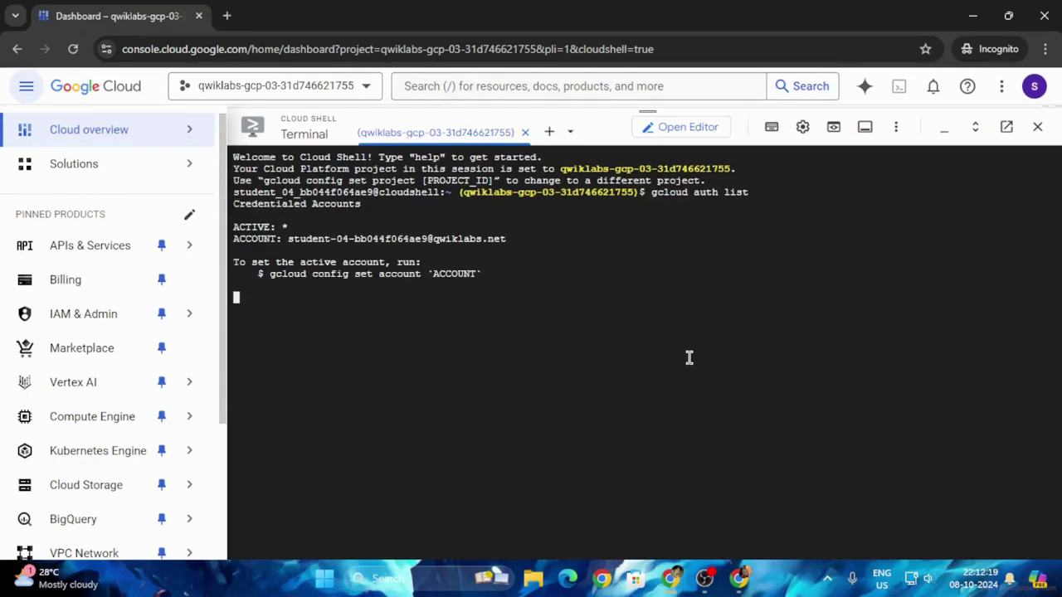
{"action": "key", "text": "ctrl+v"}
{"action": "key", "text": "Return"}
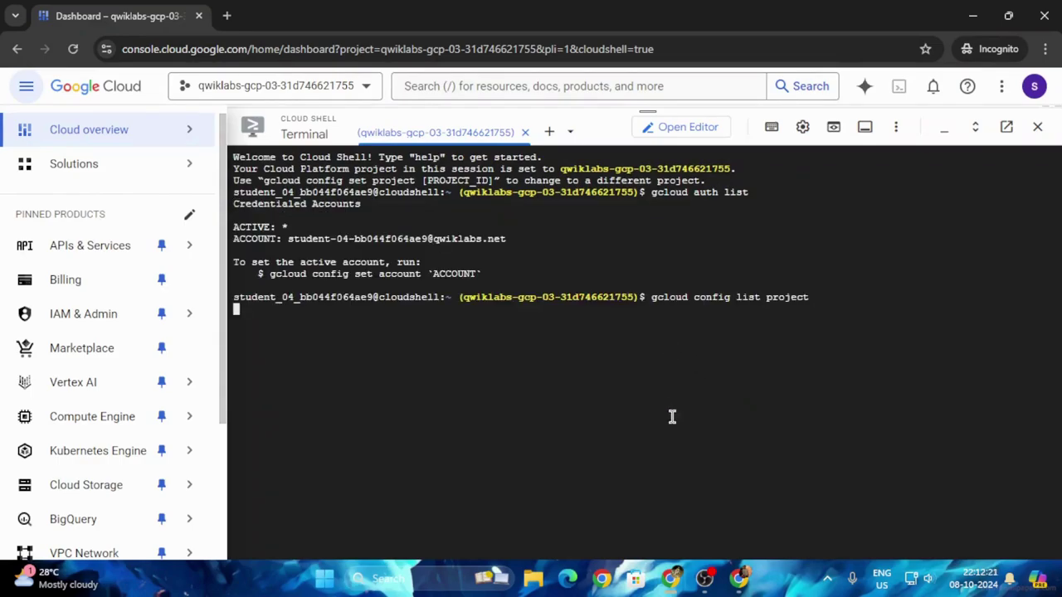
{"action": "left_click", "coordinate": [610, 513]}
{"action": "scroll", "coordinate": [610, 513], "scroll_direction": "down", "scroll_amount": 2}
Step: Set the default run/region to us-central1 in Cloud Shell
{"action": "scroll", "coordinate": [600, 398], "scroll_direction": "down", "scroll_amount": 4}
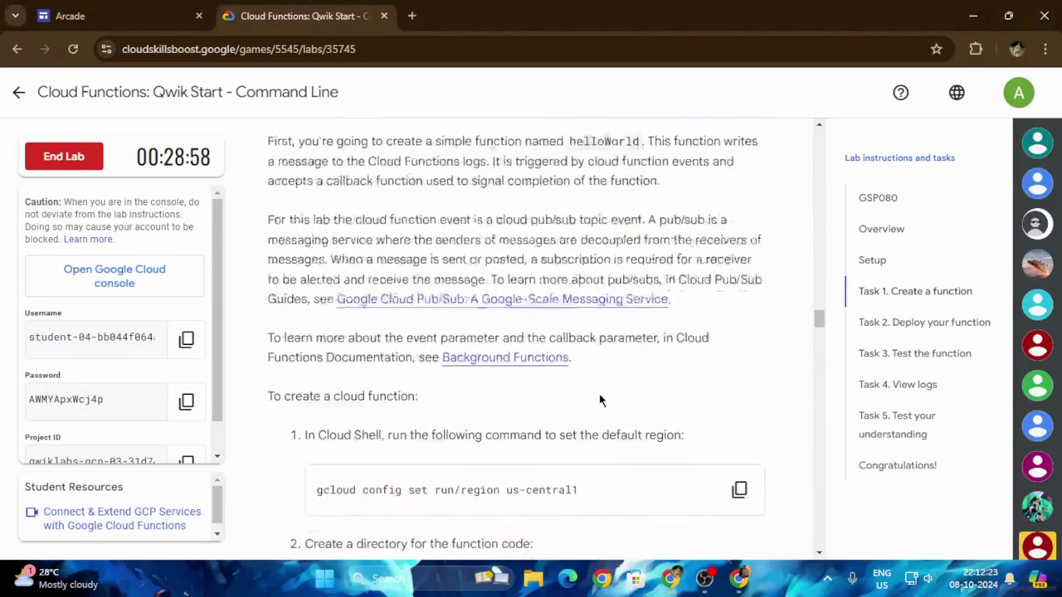
{"action": "scroll", "coordinate": [753, 308], "scroll_direction": "down", "scroll_amount": 3}
{"action": "left_click", "coordinate": [740, 291]}
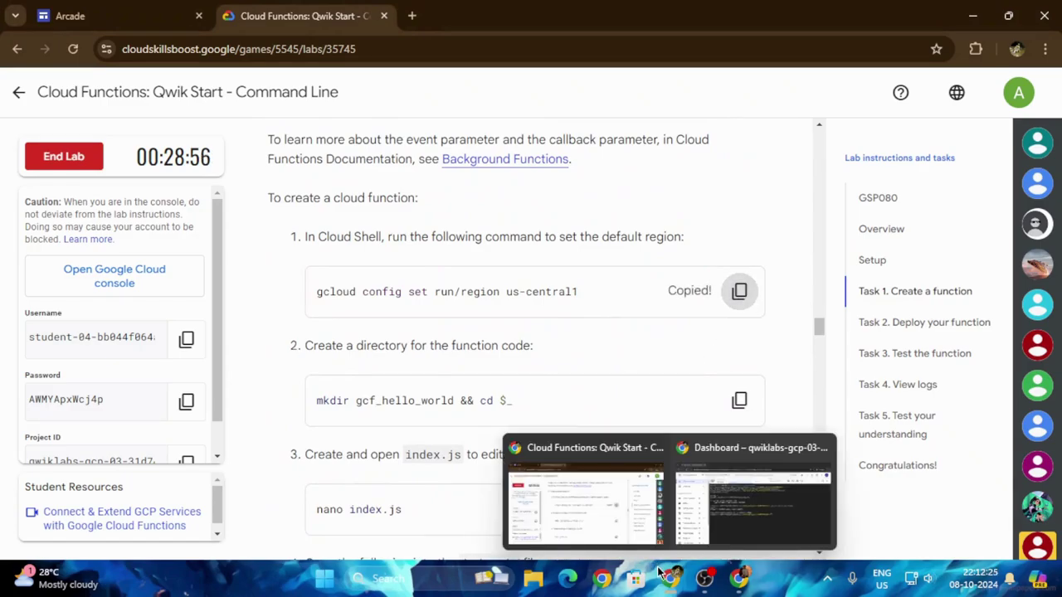
{"action": "left_click", "coordinate": [714, 514]}
{"action": "key", "text": "ctrl+v"}
{"action": "key", "text": "Return"}
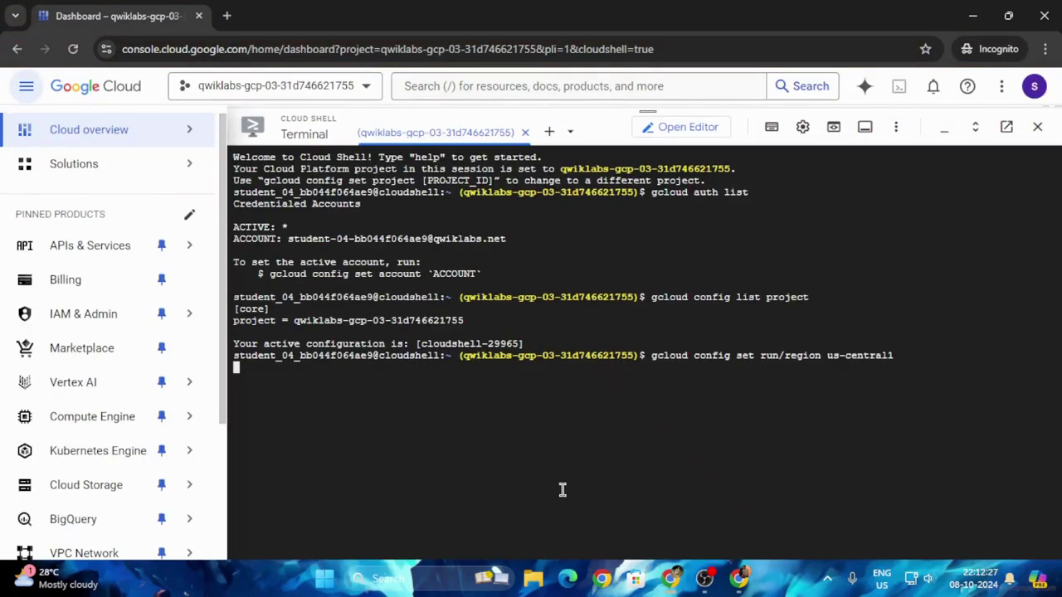
Step: Run 'mkdir gcf_hello_world && cd $_' to create and enter the function folder
{"action": "mouse_move", "coordinate": [669, 578]}
{"action": "left_click", "coordinate": [586, 502]}
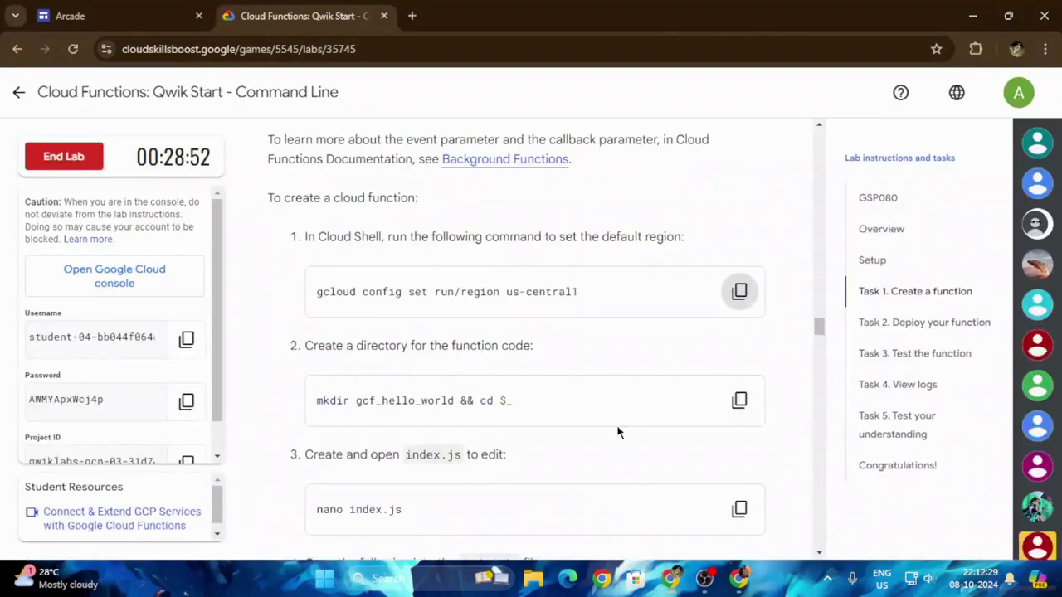
{"action": "left_click", "coordinate": [740, 400]}
{"action": "left_click", "coordinate": [739, 508]}
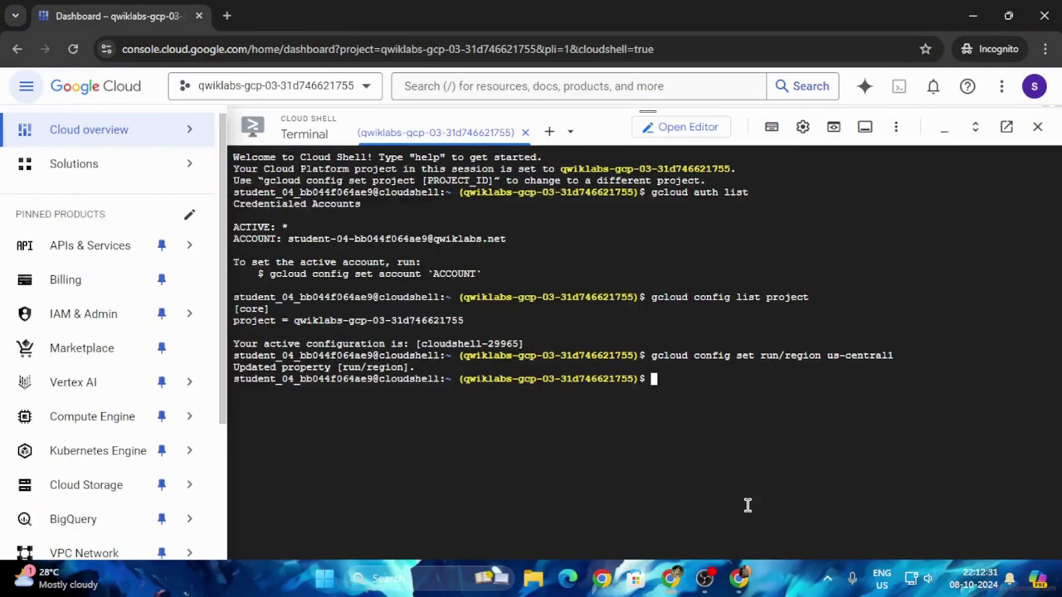
{"action": "key", "text": "ctrl+v"}
{"action": "key", "text": "Return"}
{"action": "mouse_move", "coordinate": [739, 578]}
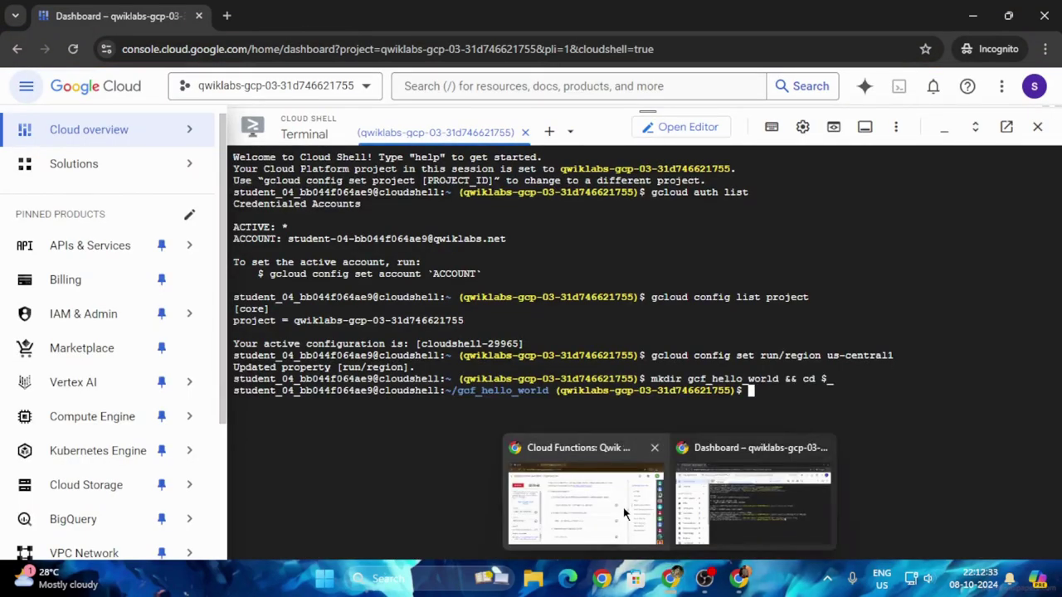
Step: Run 'nano index.js' to start a new index.js file
{"action": "left_click", "coordinate": [585, 503]}
{"action": "scroll", "coordinate": [615, 462], "scroll_direction": "down", "scroll_amount": 2}
{"action": "scroll", "coordinate": [615, 461], "scroll_direction": "down", "scroll_amount": 1}
{"action": "left_click", "coordinate": [739, 276]}
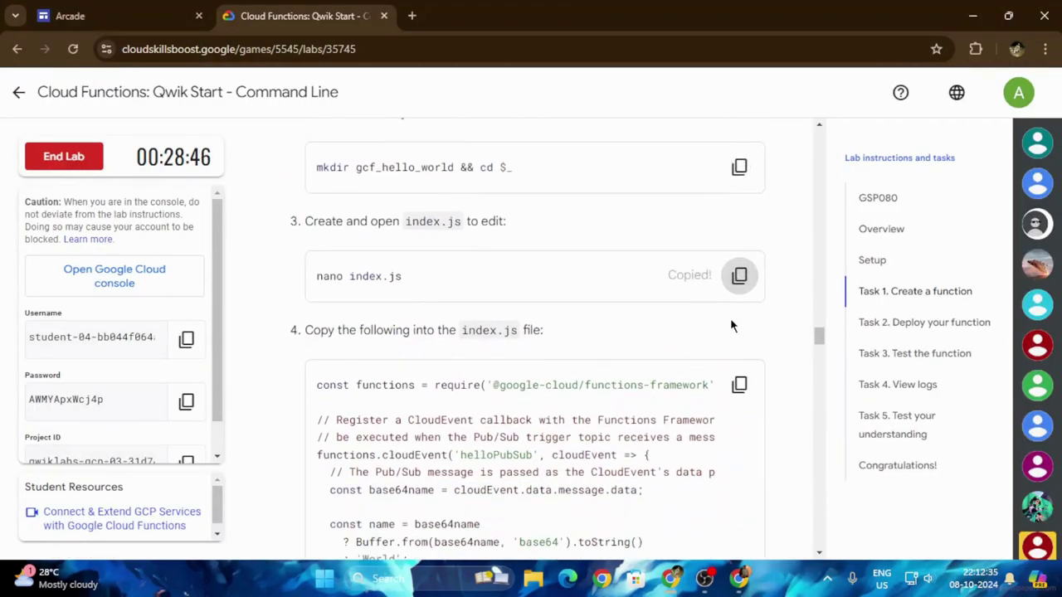
{"action": "left_click", "coordinate": [718, 513]}
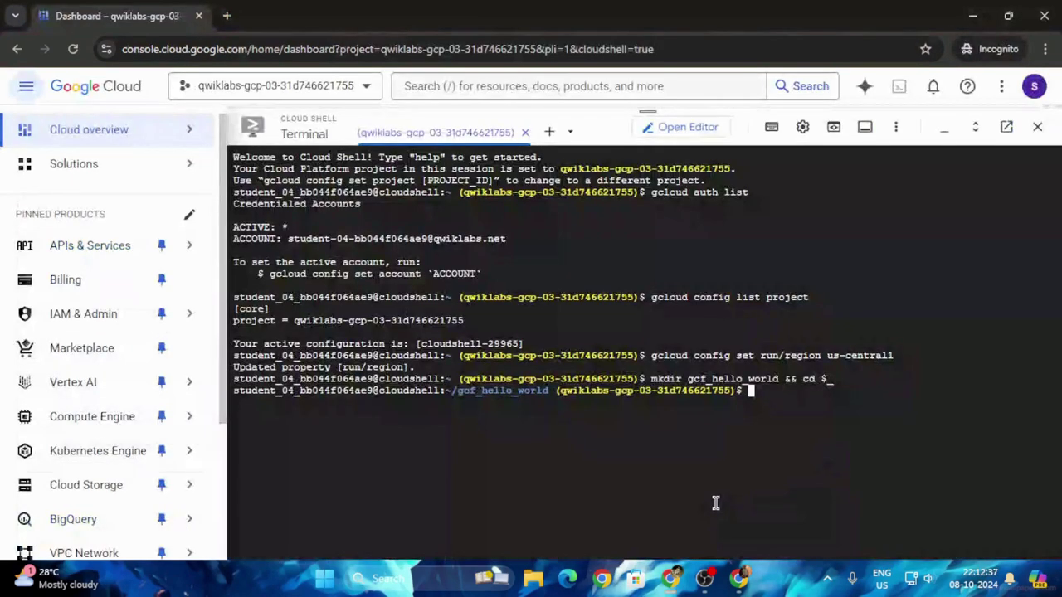
{"action": "key", "text": "ctrl+v"}
{"action": "key", "text": "Return"}
Step: Copy the index.js function code from the lab instructions
{"action": "left_click", "coordinate": [585, 490]}
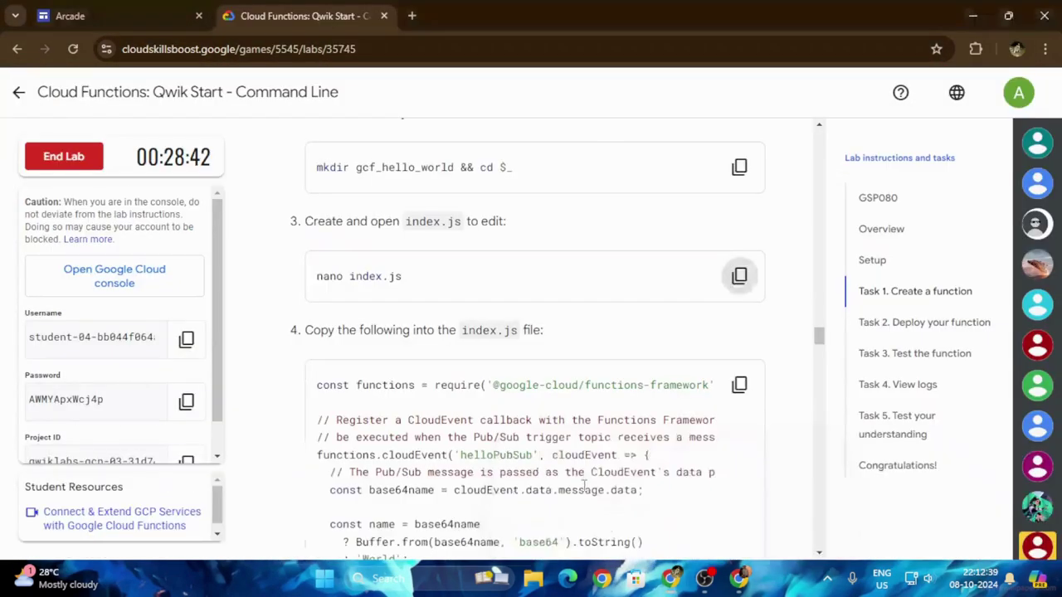
{"action": "scroll", "coordinate": [730, 274], "scroll_direction": "down", "scroll_amount": 2}
{"action": "left_click", "coordinate": [739, 229]}
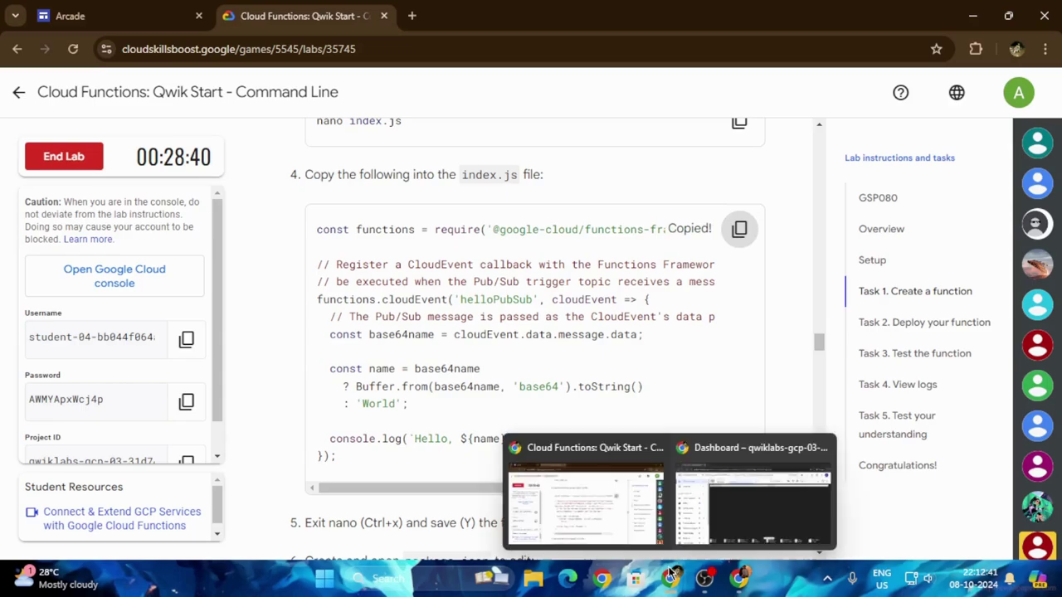
Step: Paste the helloPubSub code into index.js and save it in nano
{"action": "left_click", "coordinate": [739, 511]}
{"action": "key", "text": "ctrl+v"}
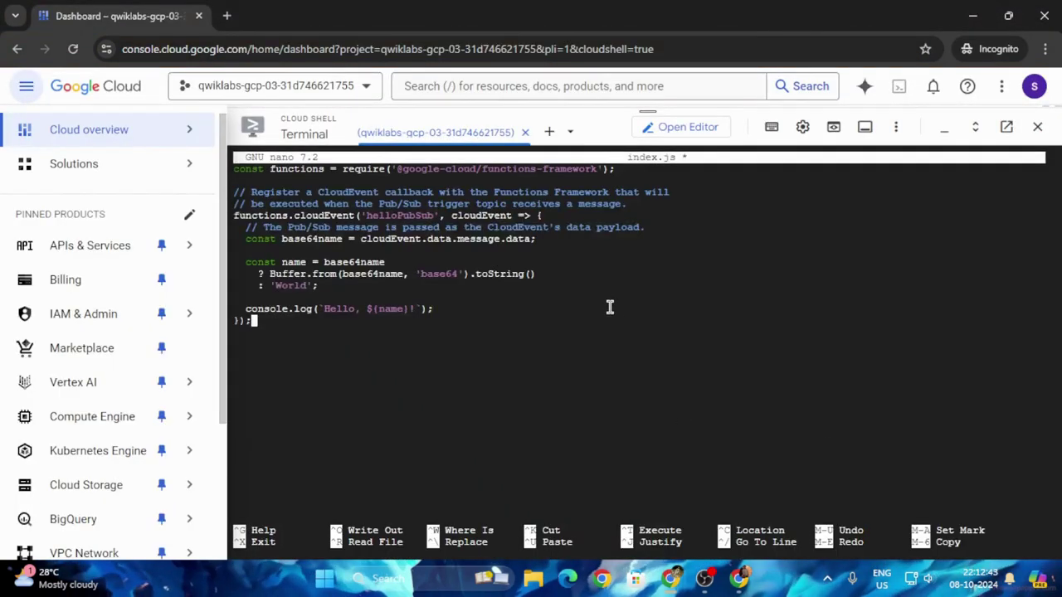
{"action": "key", "text": "ctrl+x"}
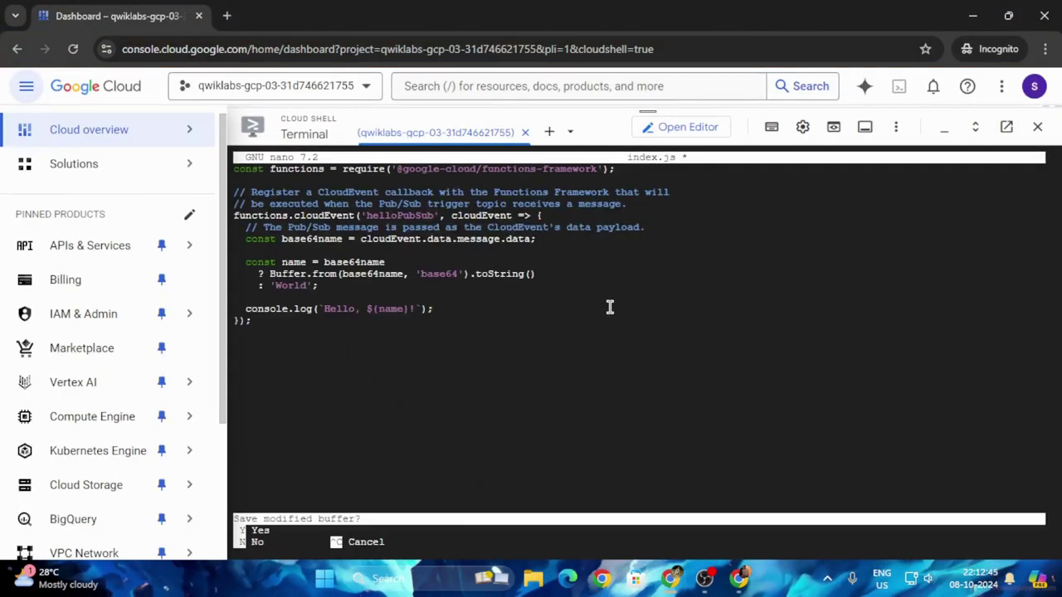
{"action": "key", "text": "y"}
{"action": "key", "text": "Return"}
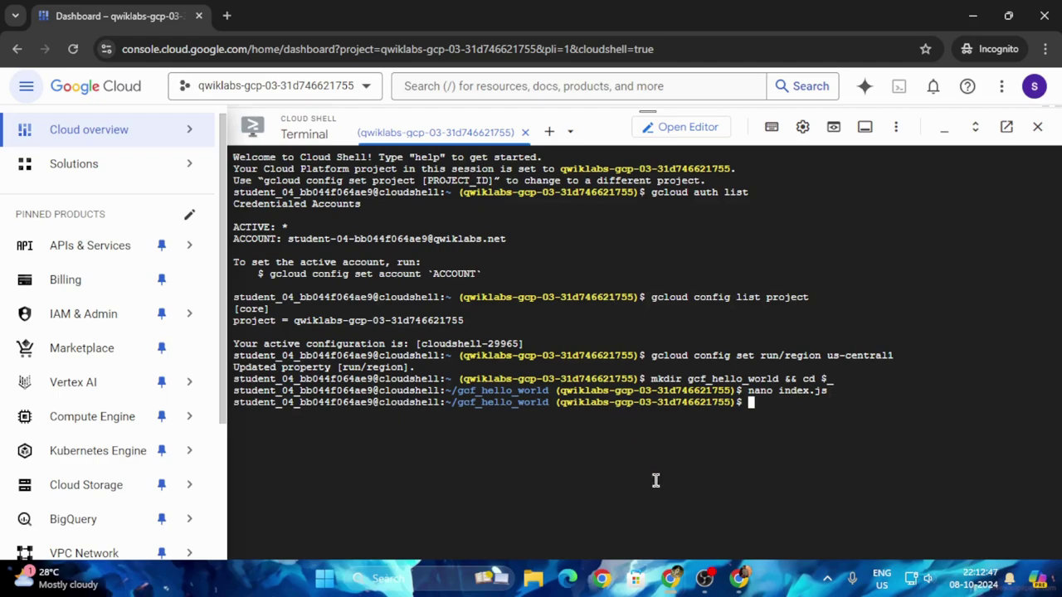
Step: Select the file name 'package.json' in the lab instructions
{"action": "left_click", "coordinate": [585, 514]}
{"action": "scroll", "coordinate": [458, 430], "scroll_direction": "down", "scroll_amount": 3}
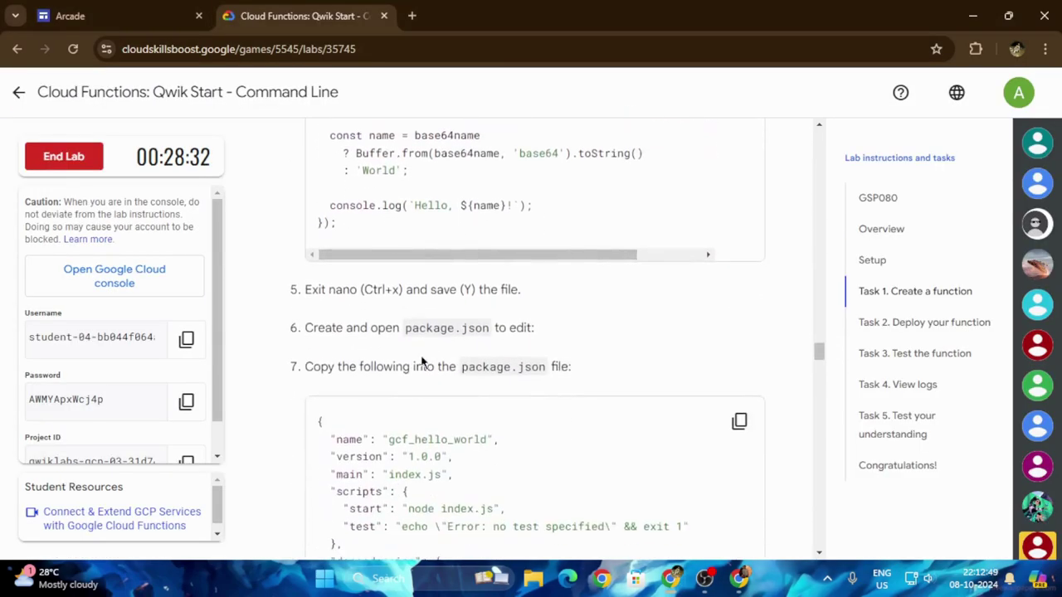
{"action": "left_click_drag", "start_coordinate": [361, 290], "coordinate": [487, 290]}
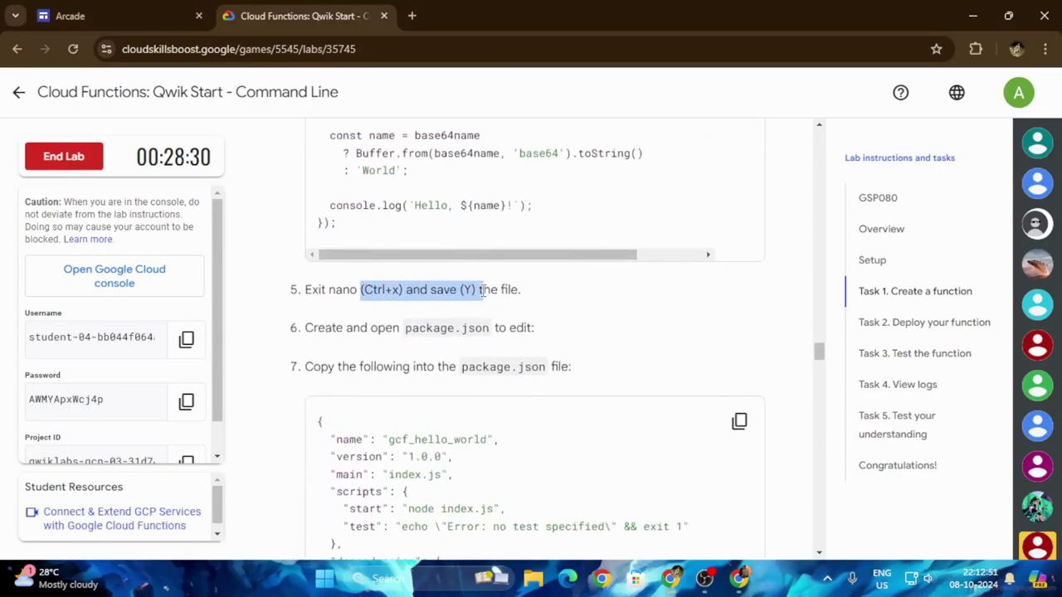
{"action": "scroll", "coordinate": [620, 360], "scroll_direction": "down", "scroll_amount": 1}
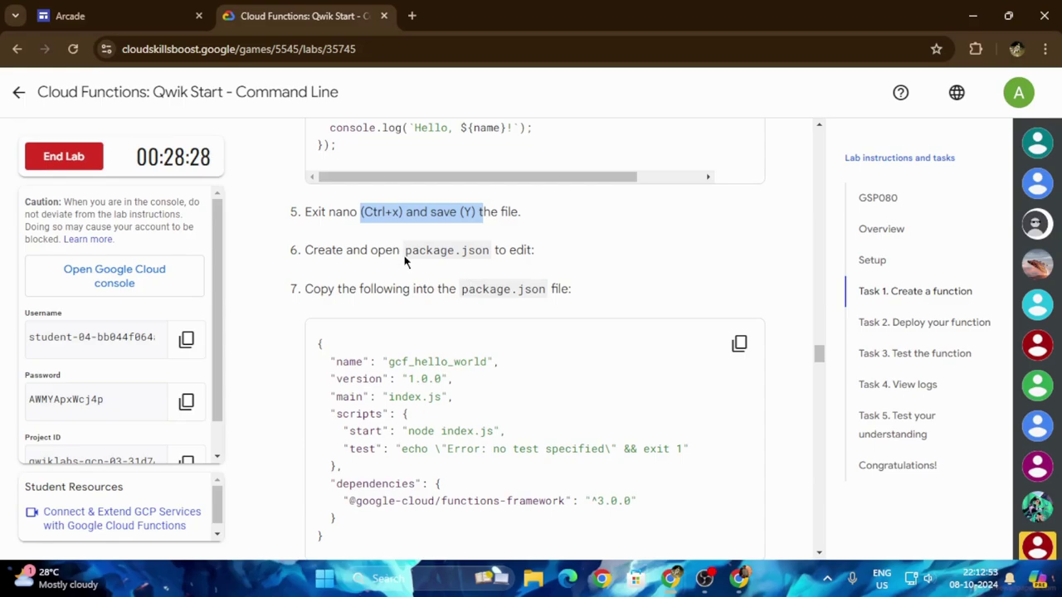
{"action": "left_click_drag", "start_coordinate": [404, 254], "coordinate": [489, 254]}
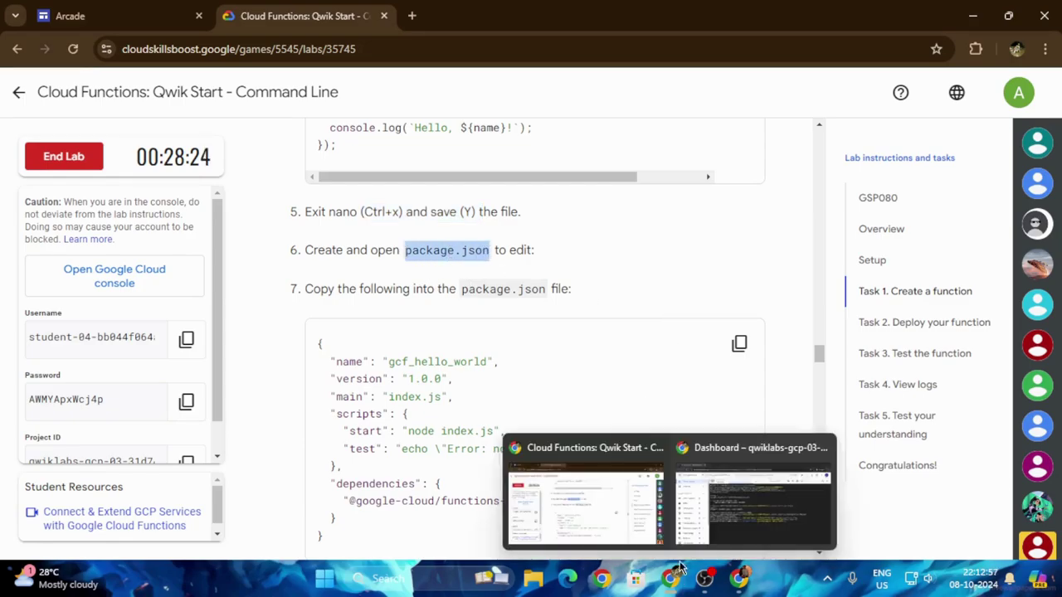
Step: Run 'nano package.json' to create a new package.json file
{"action": "left_click", "coordinate": [681, 473]}
{"action": "type", "text": "nan"}
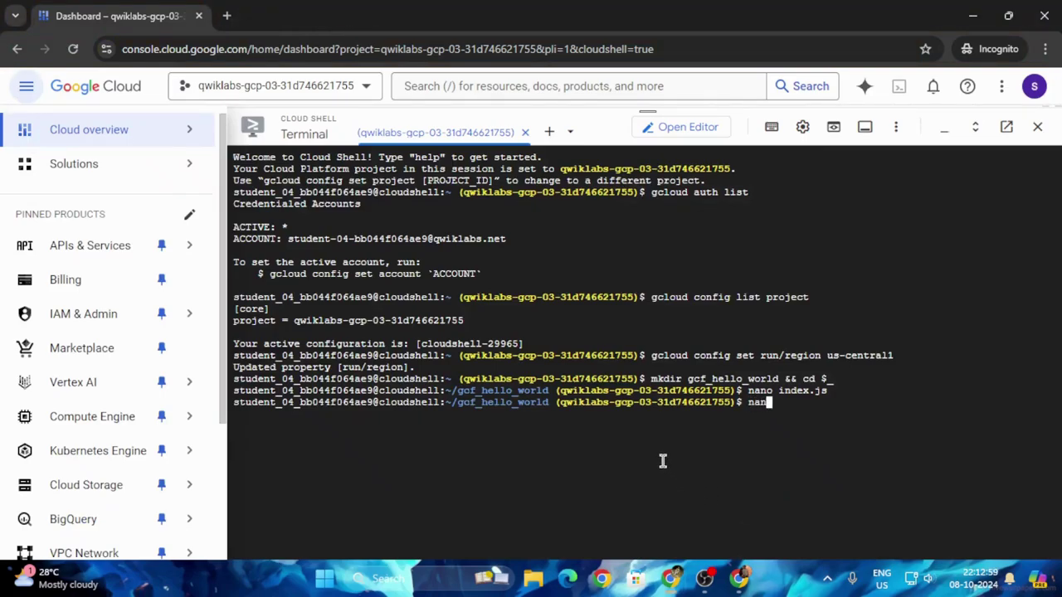
{"action": "type", "text": "o"}
{"action": "key", "text": "ctrl+v"}
{"action": "key", "text": "Return"}
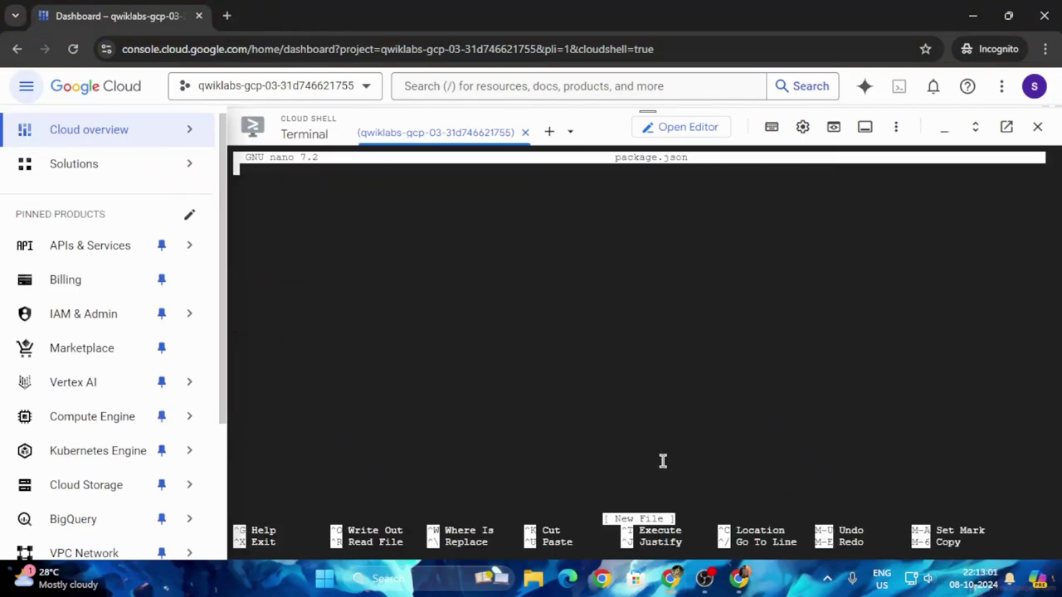
Step: Paste the gcf_hello_world JSON with functions-framework ^3.0.0 into package.json and save it
{"action": "left_click", "coordinate": [581, 490]}
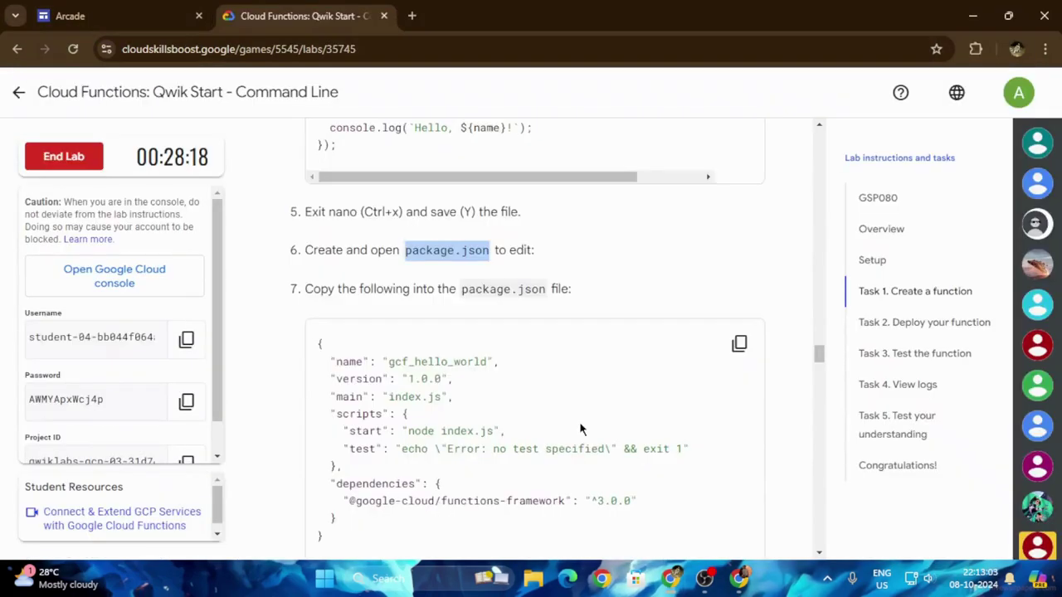
{"action": "scroll", "coordinate": [647, 315], "scroll_direction": "down", "scroll_amount": 2}
{"action": "left_click", "coordinate": [739, 188]}
{"action": "mouse_move", "coordinate": [669, 579]}
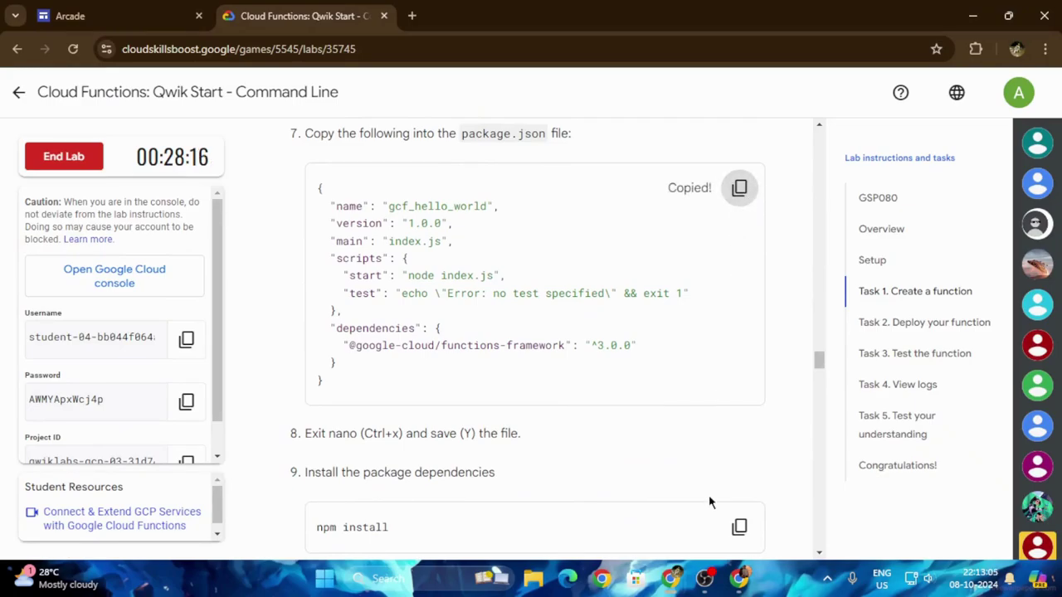
{"action": "left_click", "coordinate": [730, 490]}
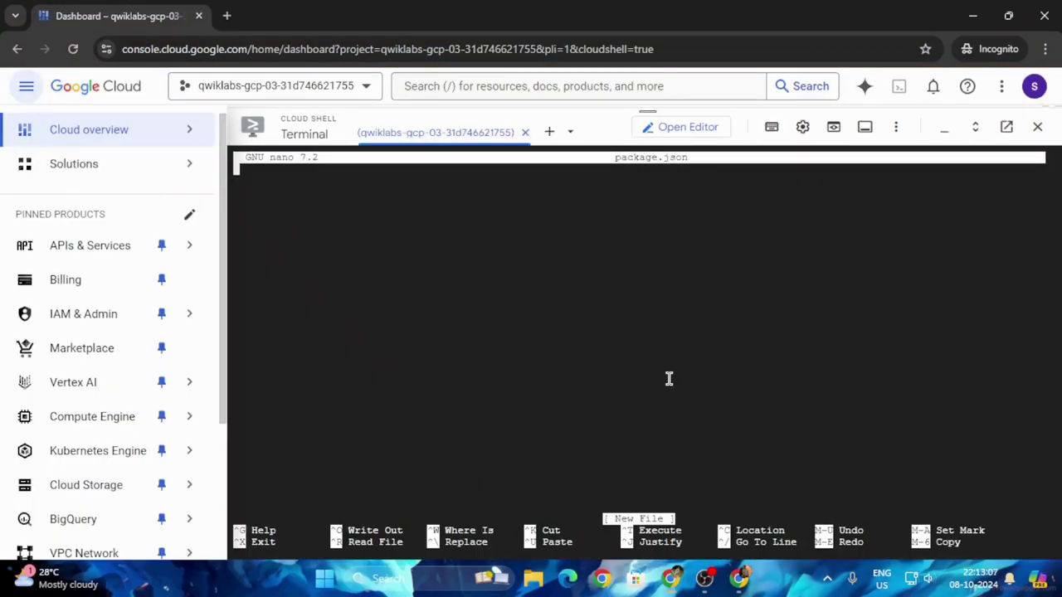
{"action": "key", "text": "ctrl+v"}
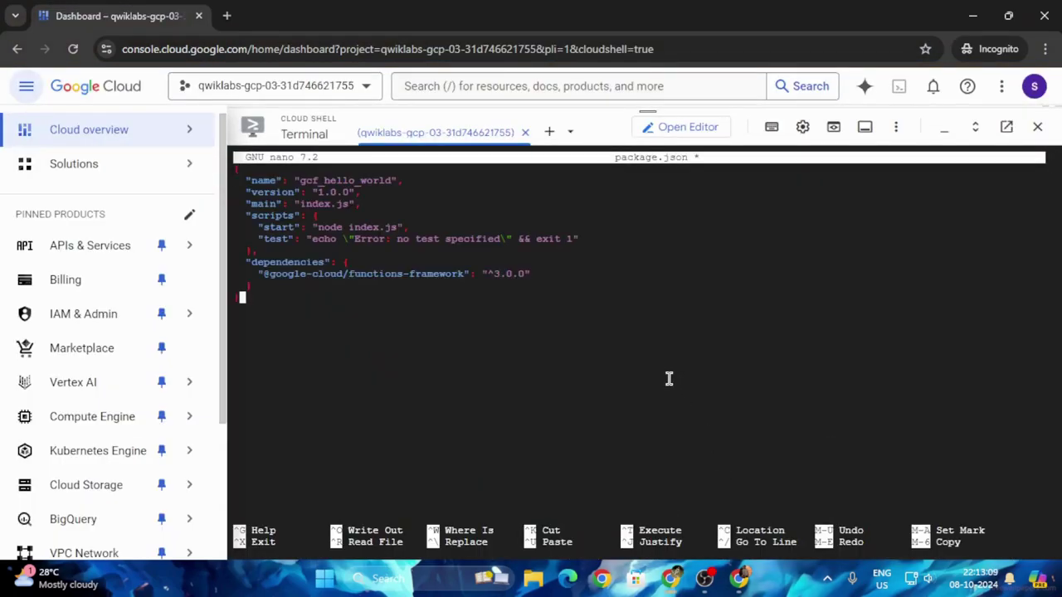
{"action": "key", "text": "ctrl+x"}
{"action": "key", "text": "y"}
{"action": "key", "text": "Return"}
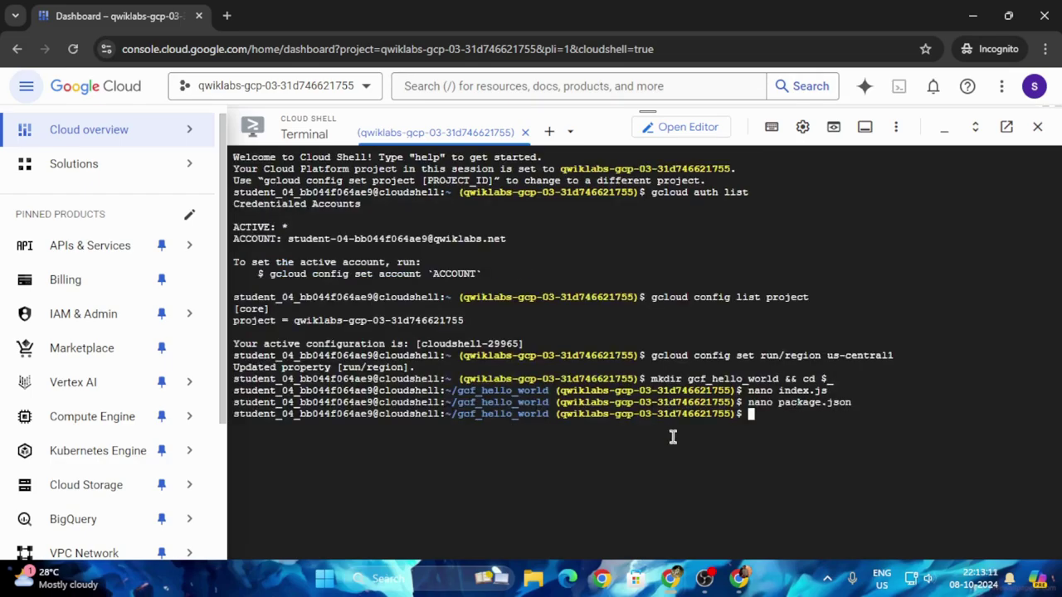
Step: Run npm install in Cloud Shell to install the dependencies
{"action": "left_click", "coordinate": [567, 482]}
{"action": "scroll", "coordinate": [516, 356], "scroll_direction": "down", "scroll_amount": 3}
{"action": "scroll", "coordinate": [514, 356], "scroll_direction": "down", "scroll_amount": 4}
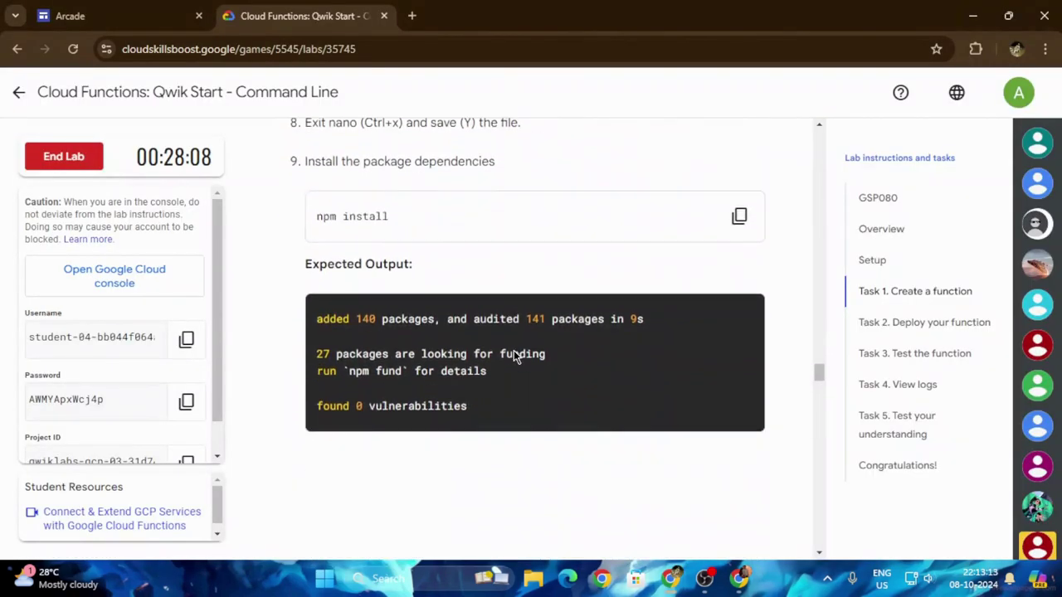
{"action": "left_click", "coordinate": [739, 216]}
{"action": "mouse_move", "coordinate": [670, 580]}
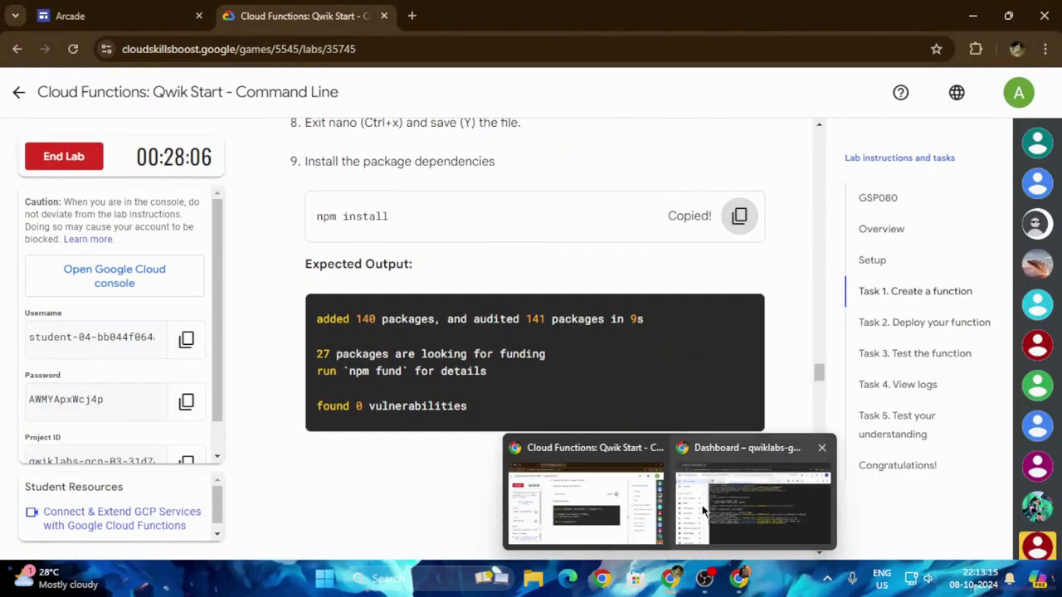
{"action": "left_click", "coordinate": [703, 510]}
{"action": "key", "text": "ctrl+v"}
{"action": "key", "text": "Return"}
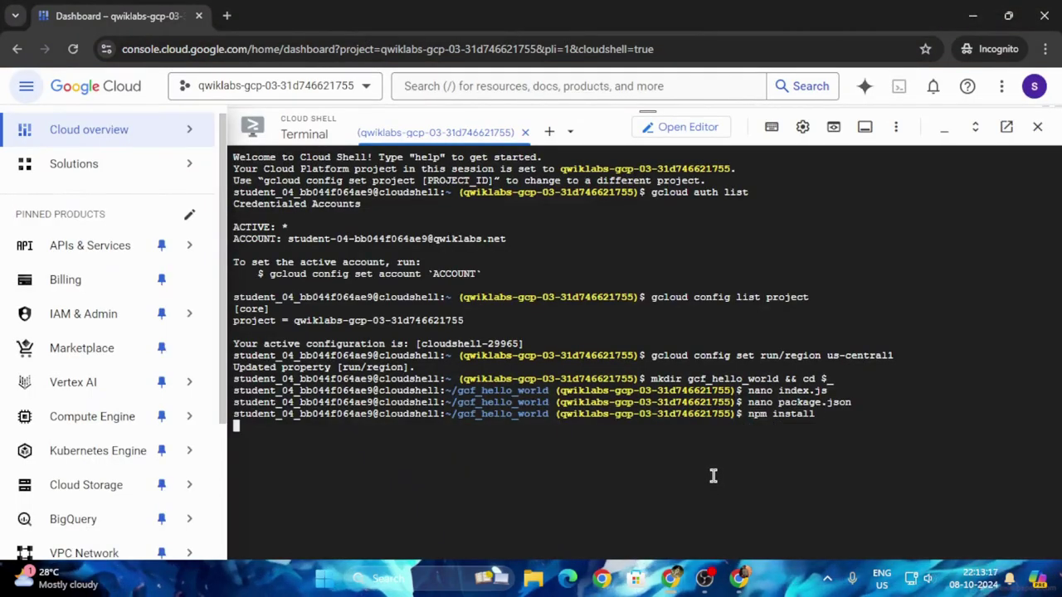
Step: Copy the Task 2 nodejs-pubsub-function deploy command and return to Cloud Shell
{"action": "mouse_move", "coordinate": [669, 578]}
{"action": "left_click", "coordinate": [580, 489]}
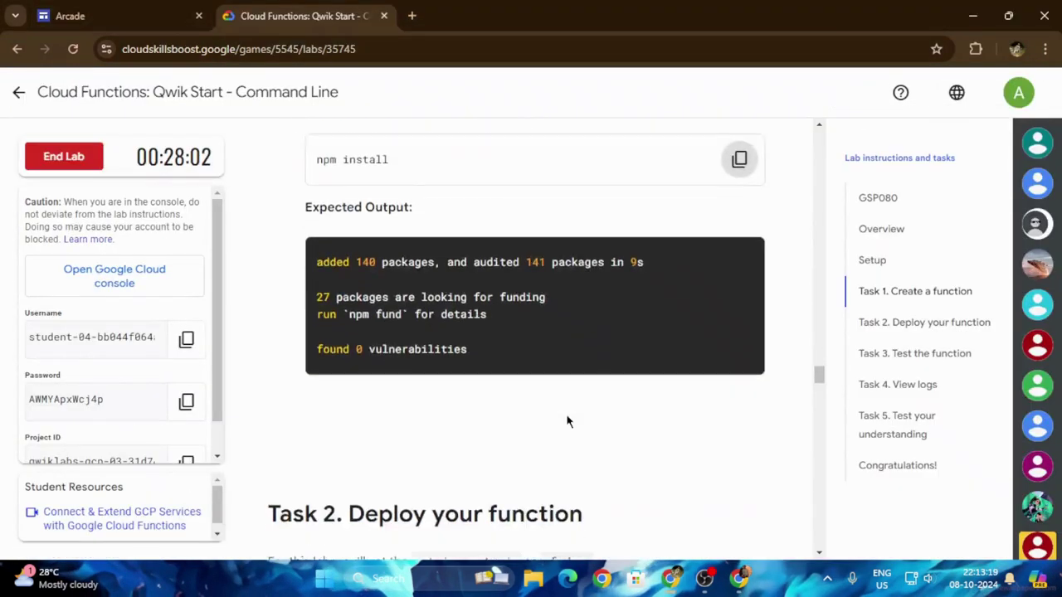
{"action": "scroll", "coordinate": [567, 407], "scroll_direction": "down", "scroll_amount": 5}
{"action": "scroll", "coordinate": [614, 349], "scroll_direction": "down", "scroll_amount": 2}
{"action": "left_click", "coordinate": [739, 227]}
{"action": "scroll", "coordinate": [661, 320], "scroll_direction": "down", "scroll_amount": 1}
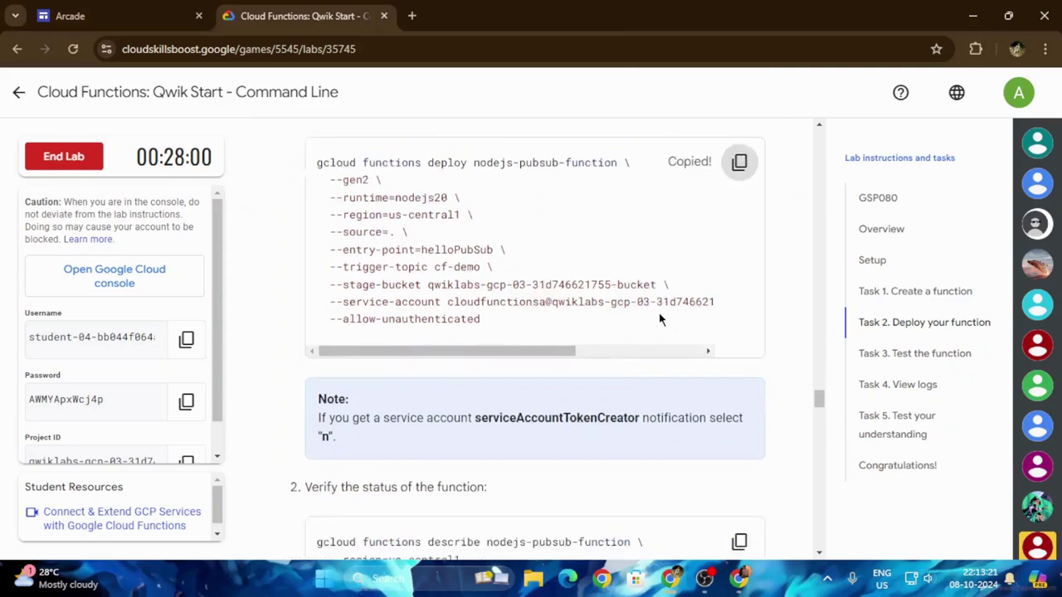
{"action": "scroll", "coordinate": [661, 319], "scroll_direction": "down", "scroll_amount": 1}
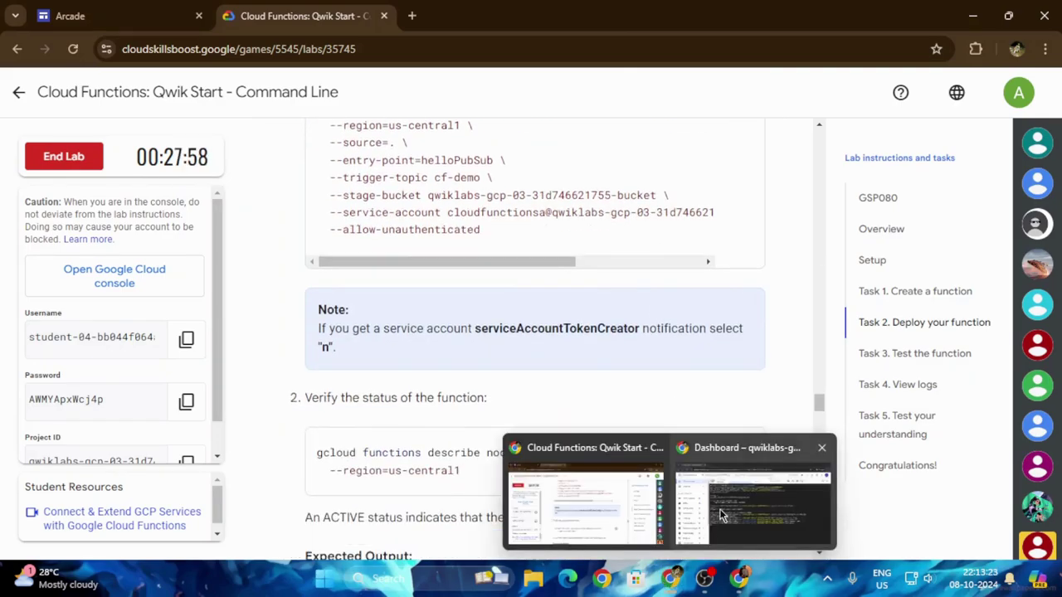
{"action": "left_click", "coordinate": [720, 514]}
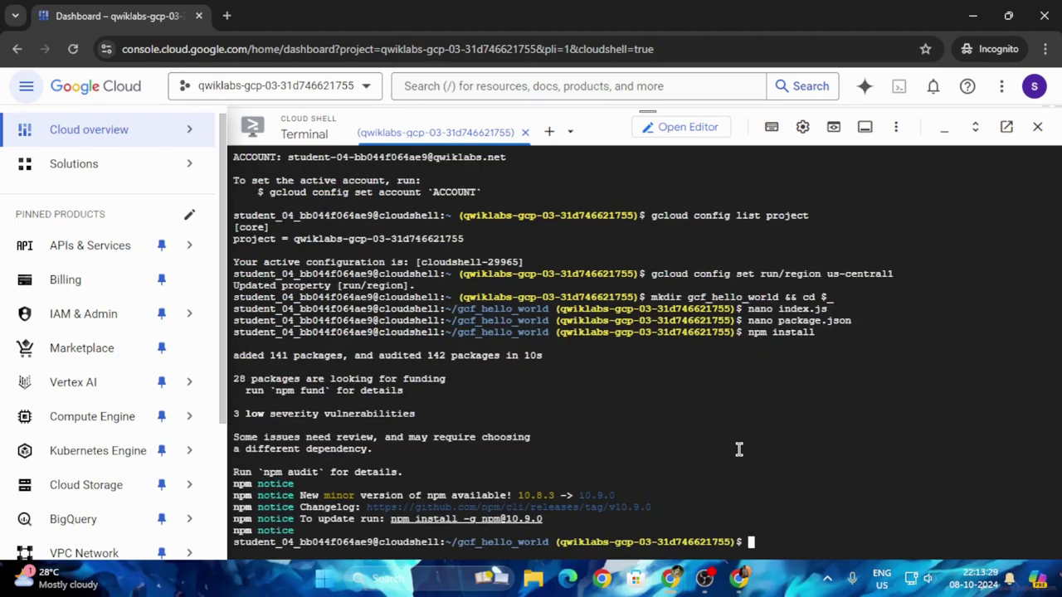
Step: Run the nodejs-pubsub-function deploy command, answering n to the serviceAccountTokenCreator role binding
{"action": "key", "text": "ctrl+v"}
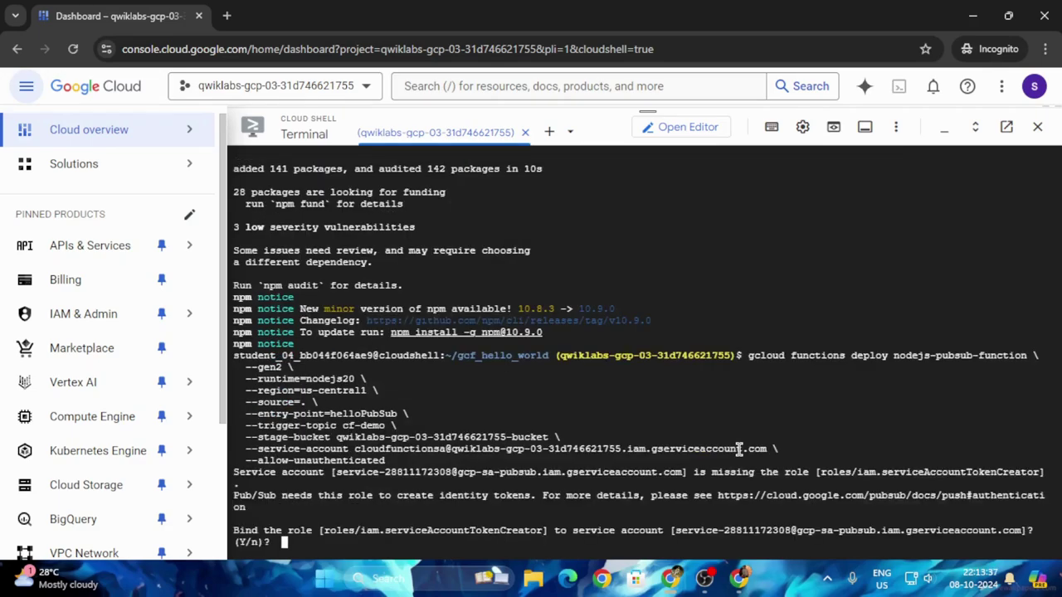
{"action": "type", "text": "n"}
{"action": "key", "text": "Return"}
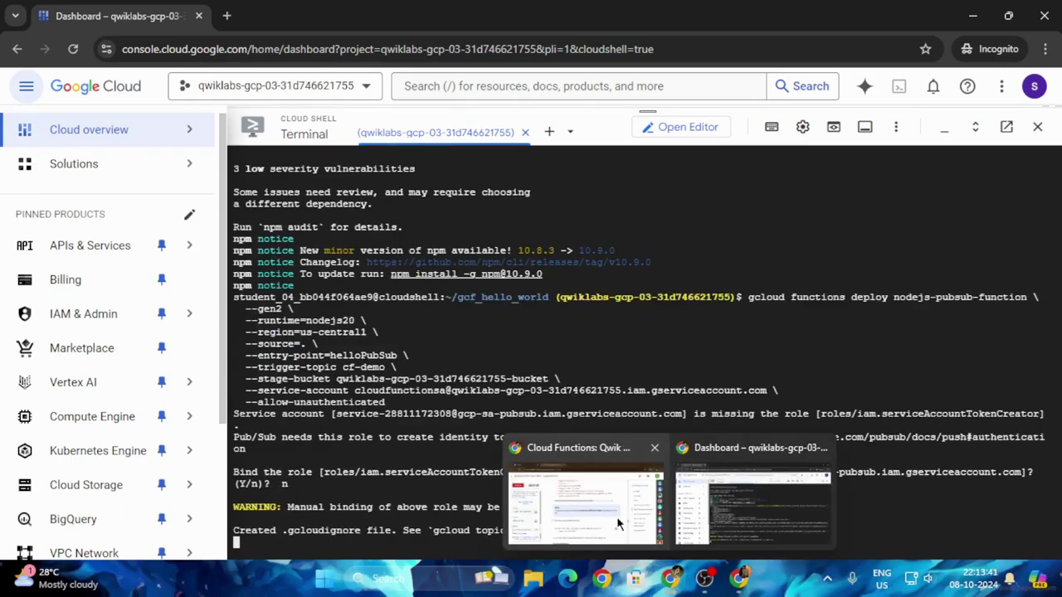
Step: Copy the function-status describe command from the lab instructions
{"action": "left_click", "coordinate": [616, 516]}
{"action": "scroll", "coordinate": [722, 296], "scroll_direction": "down", "scroll_amount": 2}
{"action": "left_click", "coordinate": [739, 297]}
{"action": "scroll", "coordinate": [713, 332], "scroll_direction": "down", "scroll_amount": 2}
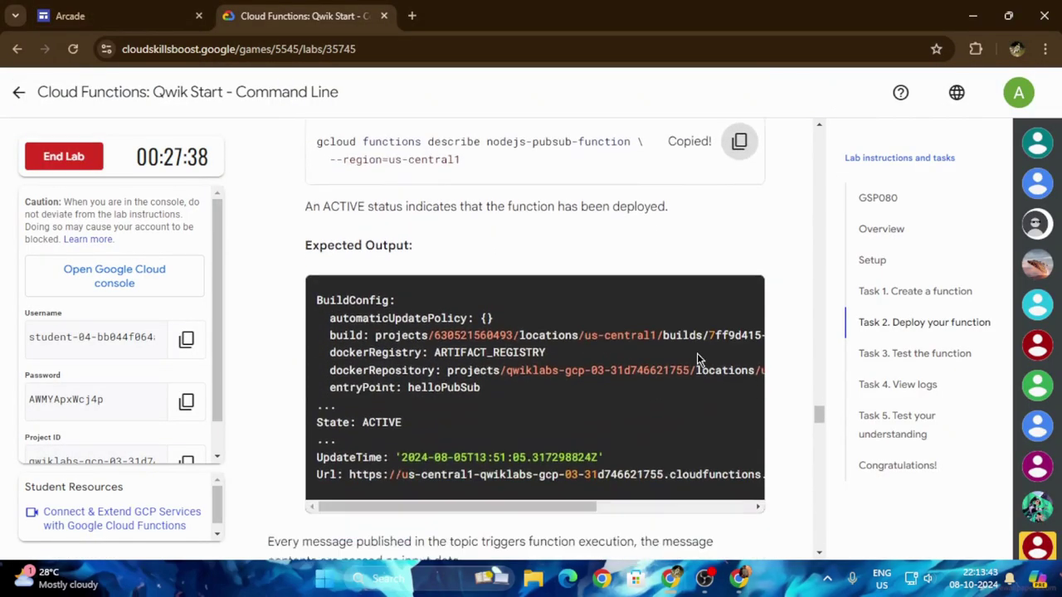
{"action": "scroll", "coordinate": [697, 354], "scroll_direction": "down", "scroll_amount": 4}
{"action": "scroll", "coordinate": [697, 353], "scroll_direction": "down", "scroll_amount": 3}
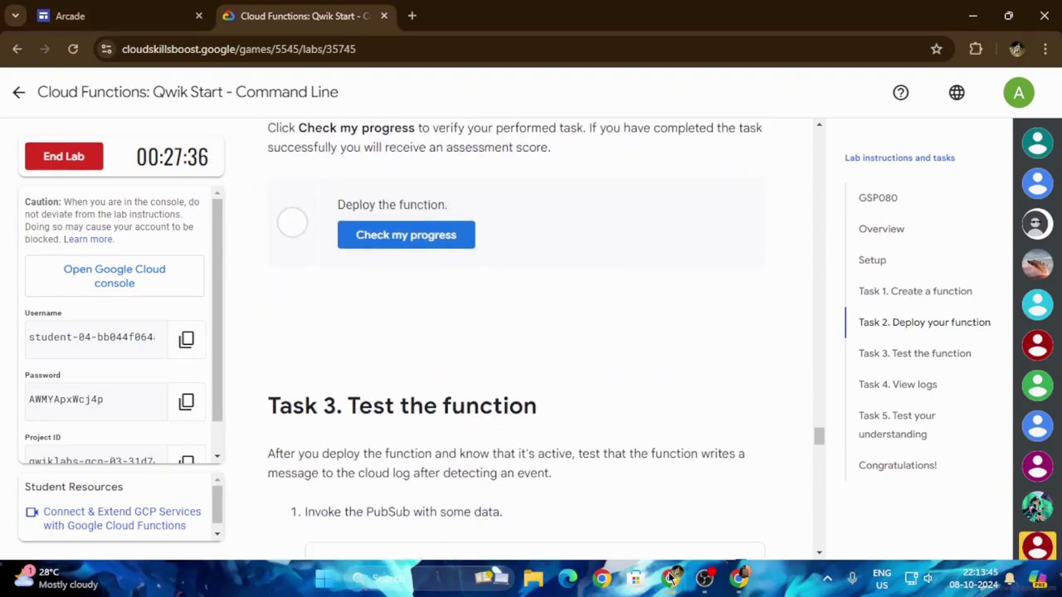
Step: Return to Cloud Shell and wait until the build finishes and the Cloud Run service is being created
{"action": "mouse_move", "coordinate": [670, 578]}
{"action": "left_click", "coordinate": [716, 508]}
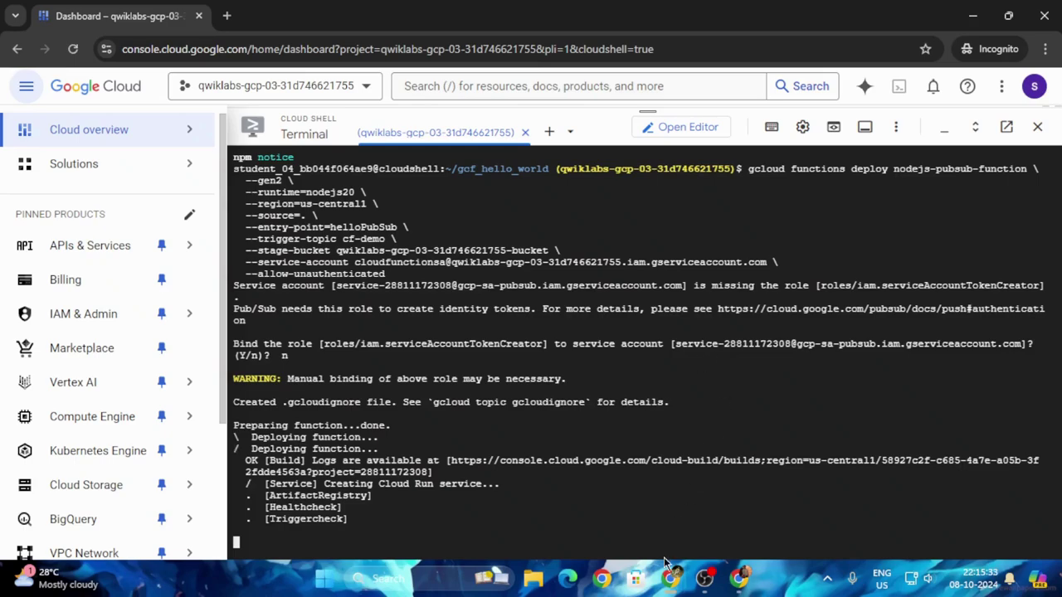
Step: Run Check my progress for the Deploy the function task
{"action": "left_click", "coordinate": [609, 517]}
{"action": "left_click", "coordinate": [429, 237]}
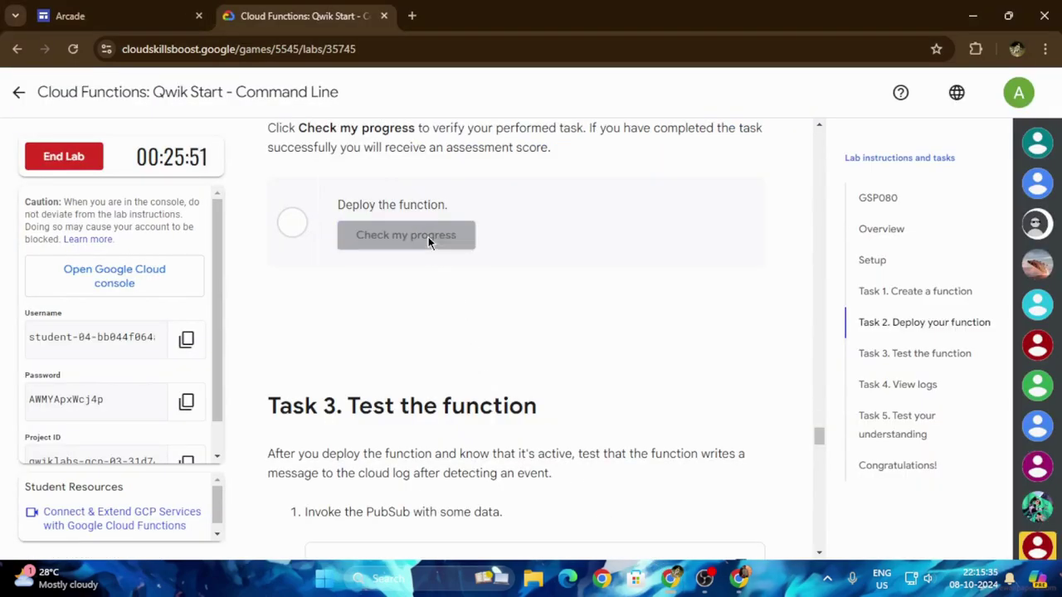
{"action": "scroll", "coordinate": [622, 273], "scroll_direction": "up", "scroll_amount": 2}
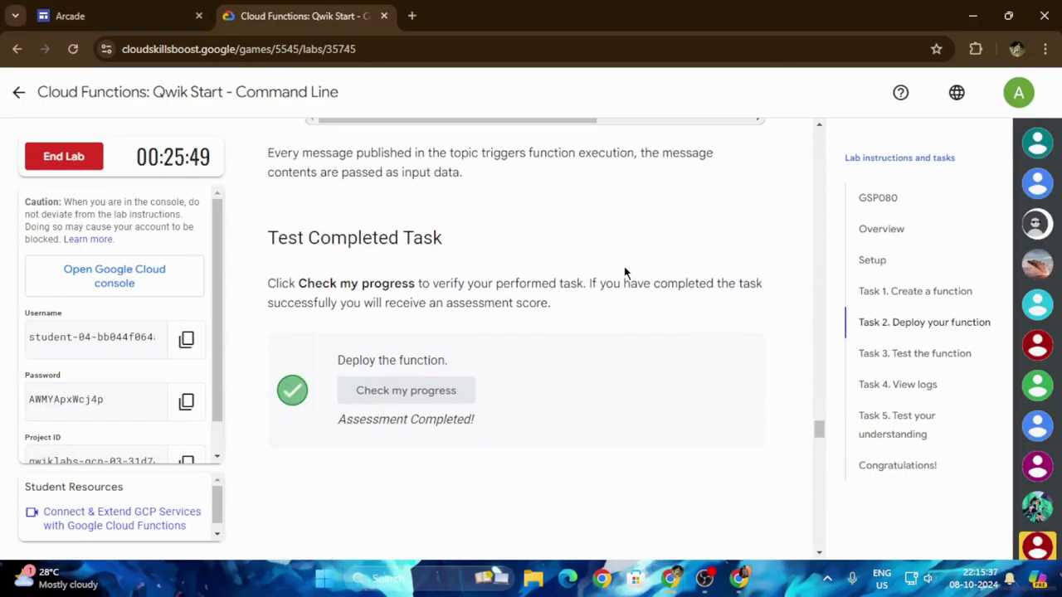
{"action": "scroll", "coordinate": [626, 274], "scroll_direction": "up", "scroll_amount": 3}
{"action": "scroll", "coordinate": [614, 299], "scroll_direction": "up", "scroll_amount": 3}
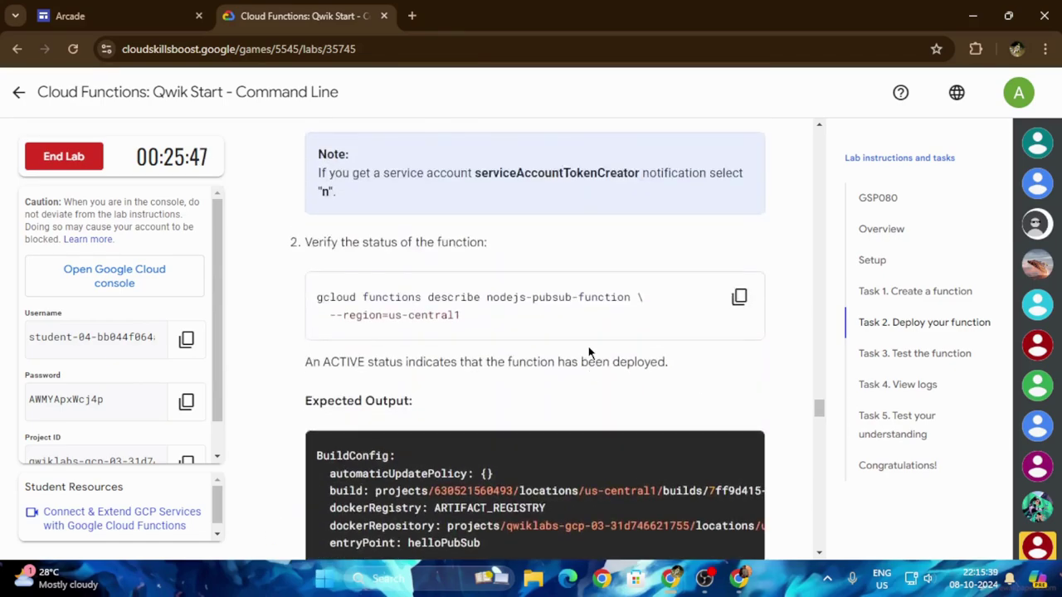
Step: Answer the Task 5 serverless quiz question True
{"action": "scroll", "coordinate": [588, 349], "scroll_direction": "down", "scroll_amount": 3}
{"action": "scroll", "coordinate": [588, 340], "scroll_direction": "down", "scroll_amount": 5}
{"action": "scroll", "coordinate": [589, 340], "scroll_direction": "down", "scroll_amount": 5}
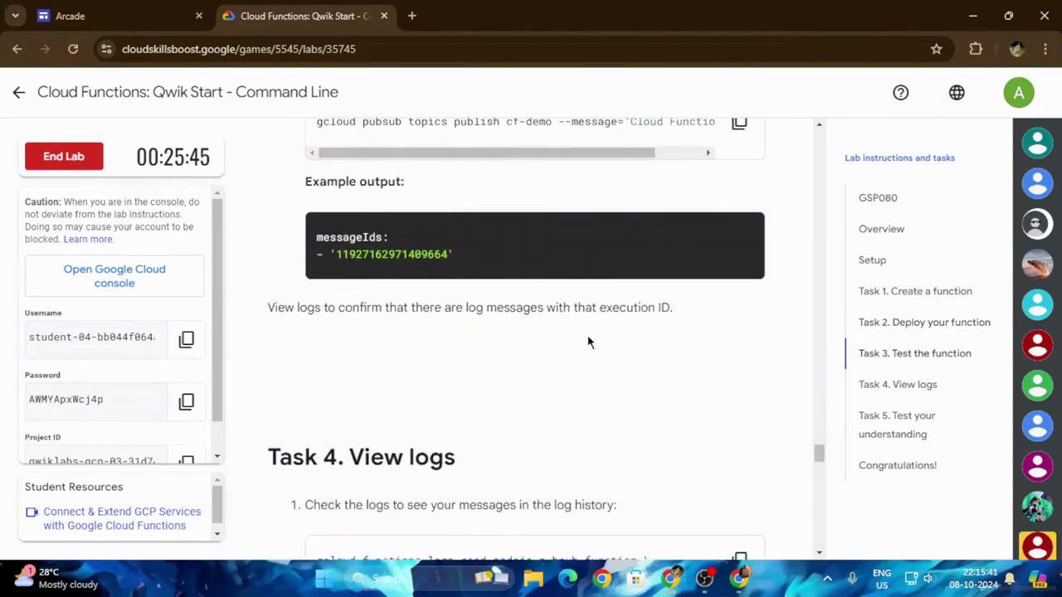
{"action": "scroll", "coordinate": [588, 341], "scroll_direction": "down", "scroll_amount": 4}
{"action": "scroll", "coordinate": [584, 334], "scroll_direction": "down", "scroll_amount": 4}
{"action": "scroll", "coordinate": [584, 340], "scroll_direction": "down", "scroll_amount": 10}
{"action": "scroll", "coordinate": [581, 327], "scroll_direction": "down", "scroll_amount": 3}
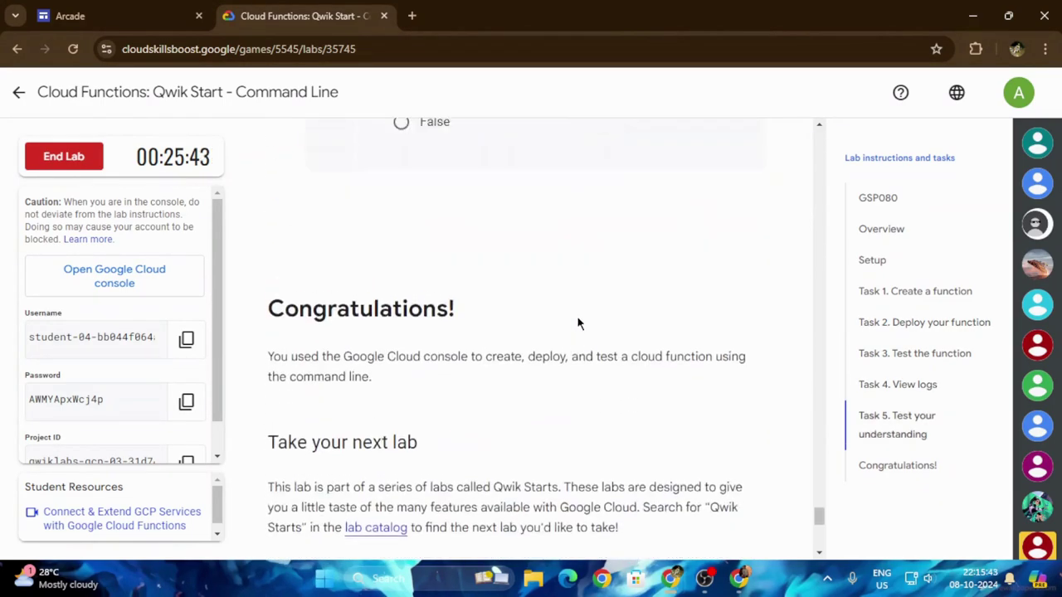
{"action": "scroll", "coordinate": [576, 315], "scroll_direction": "up", "scroll_amount": 2}
{"action": "left_click", "coordinate": [419, 299]}
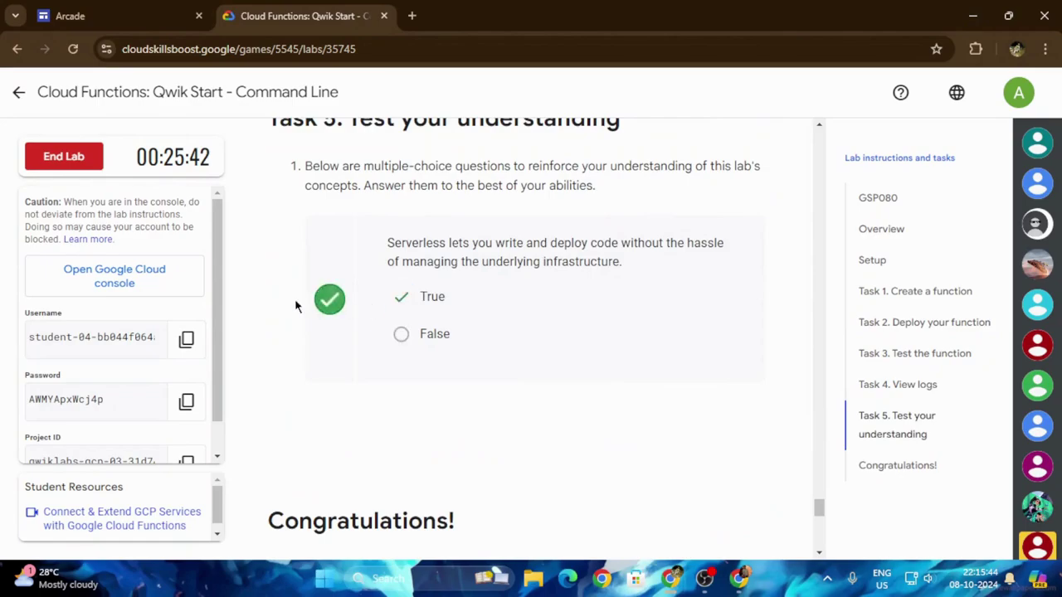
Step: Return to the Arcade Trivia page, expand Week 2, and open the Cloud Functions: Qwik Start - Command Line lab
{"action": "left_click", "coordinate": [19, 91]}
{"action": "scroll", "coordinate": [544, 361], "scroll_direction": "down", "scroll_amount": 2}
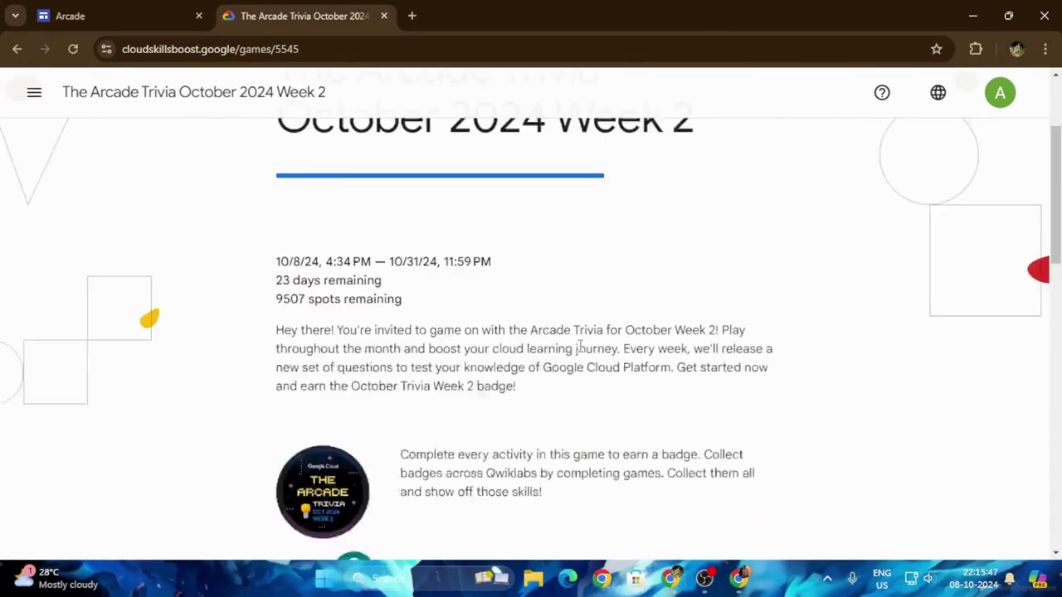
{"action": "scroll", "coordinate": [581, 349], "scroll_direction": "down", "scroll_amount": 5}
{"action": "scroll", "coordinate": [631, 324], "scroll_direction": "down", "scroll_amount": 3}
{"action": "left_click", "coordinate": [673, 261]}
{"action": "scroll", "coordinate": [664, 241], "scroll_direction": "down", "scroll_amount": 5}
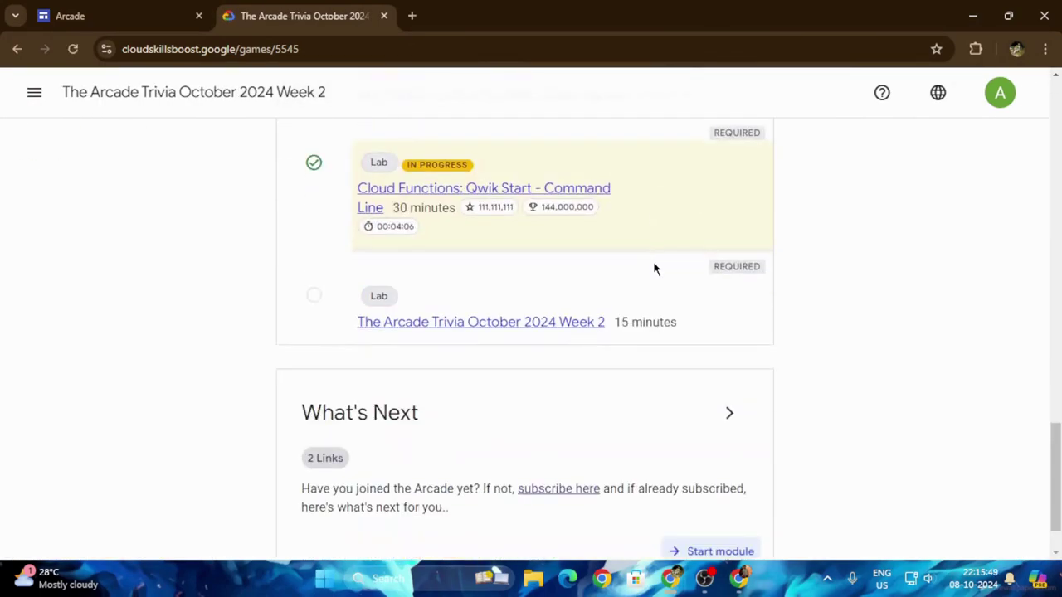
{"action": "scroll", "coordinate": [498, 244], "scroll_direction": "down", "scroll_amount": 1}
{"action": "scroll", "coordinate": [291, 241], "scroll_direction": "up", "scroll_amount": 2}
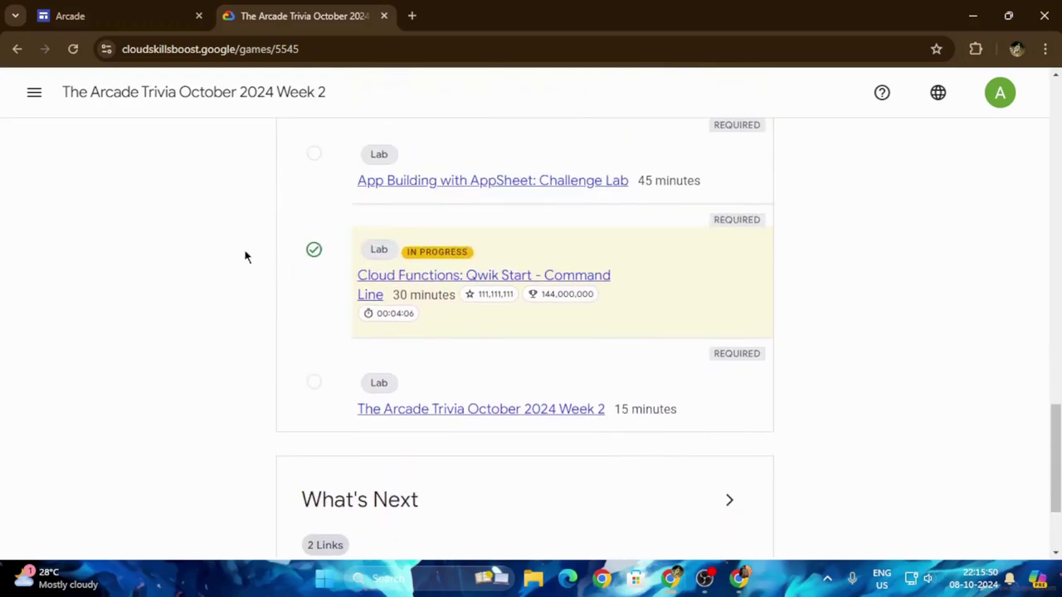
{"action": "left_click", "coordinate": [470, 282]}
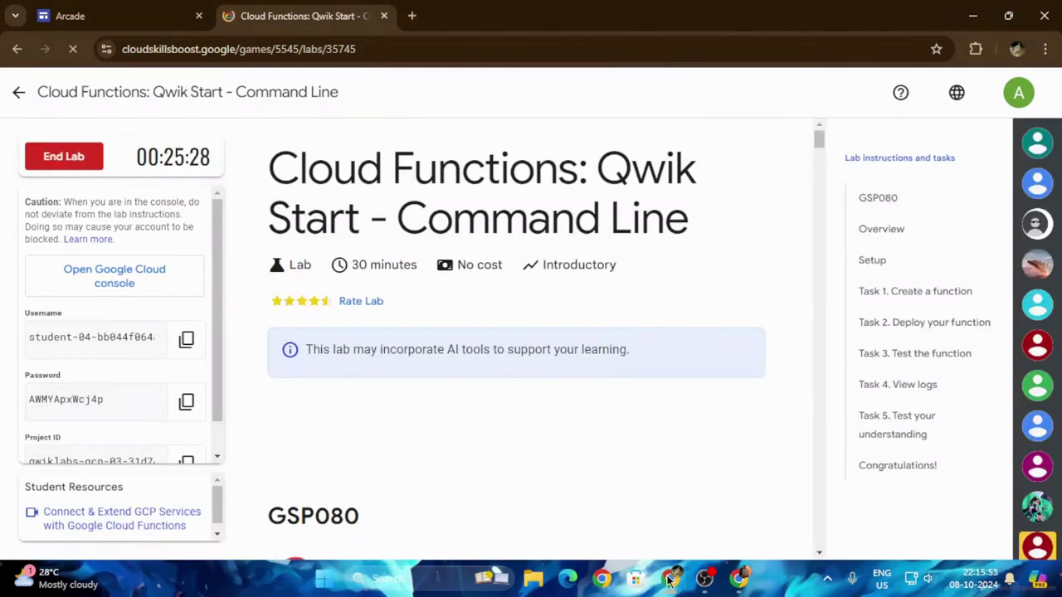
Step: Check the deployment progress in Cloud Shell, then bring the lab instructions back to the front
{"action": "left_click", "coordinate": [722, 506]}
{"action": "mouse_move", "coordinate": [671, 578]}
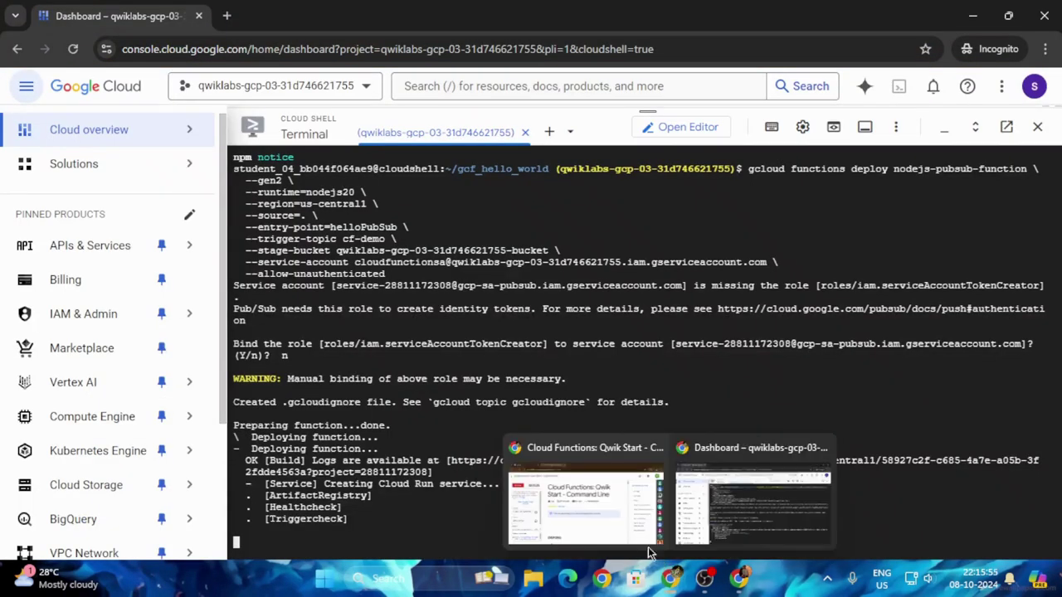
{"action": "left_click", "coordinate": [580, 498]}
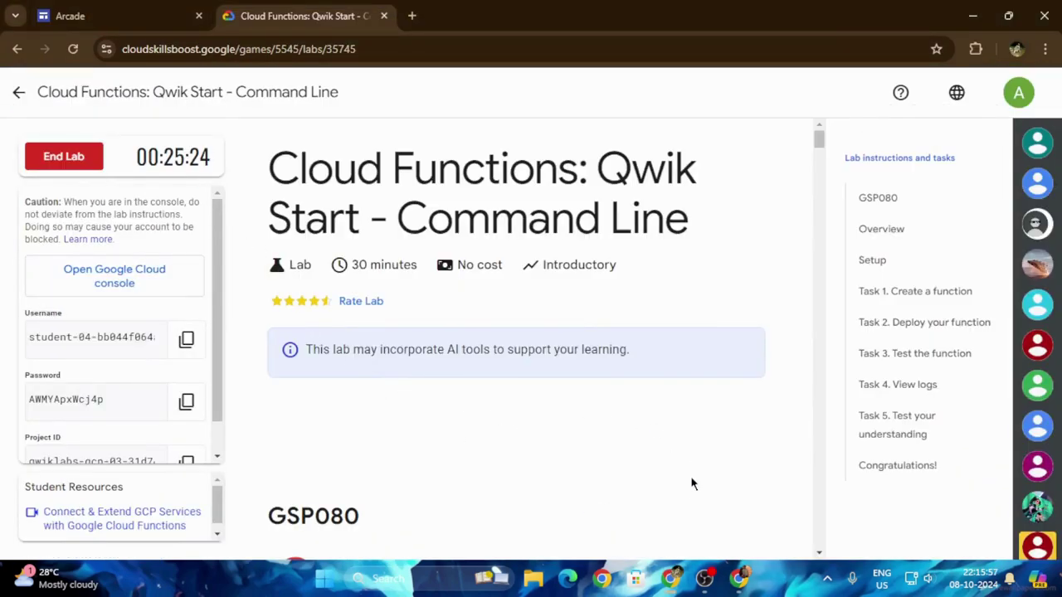
{"action": "left_click", "coordinate": [672, 578]}
{"action": "left_click", "coordinate": [711, 531]}
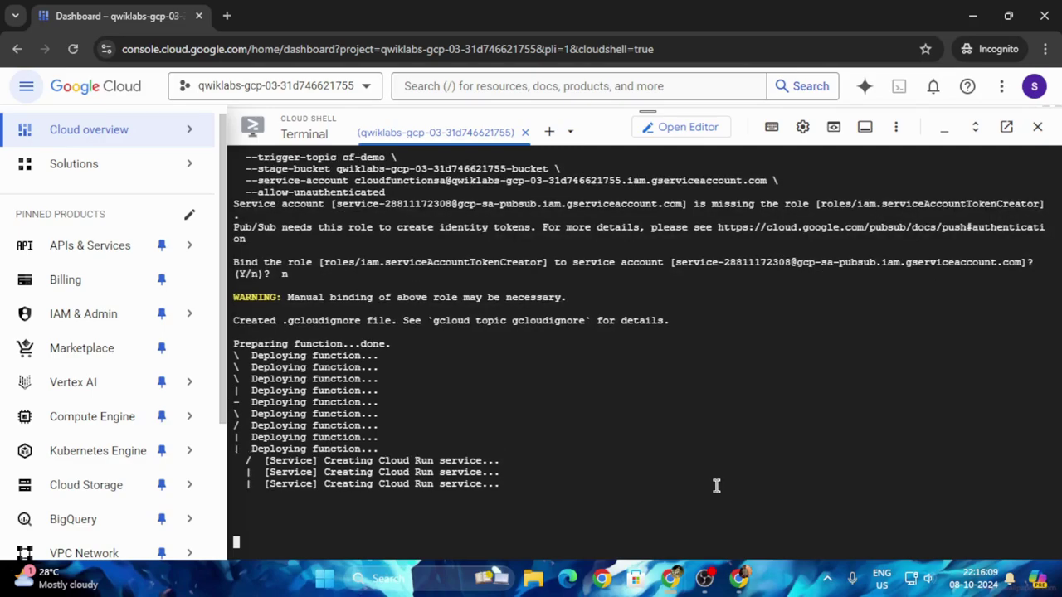
{"action": "mouse_move", "coordinate": [601, 579]}
{"action": "left_click", "coordinate": [633, 526]}
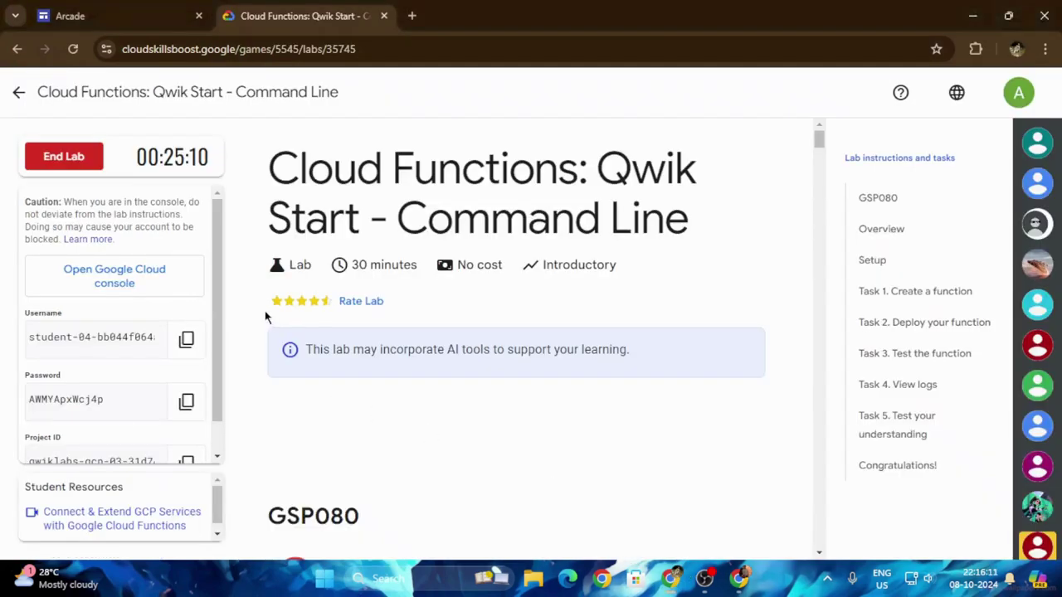